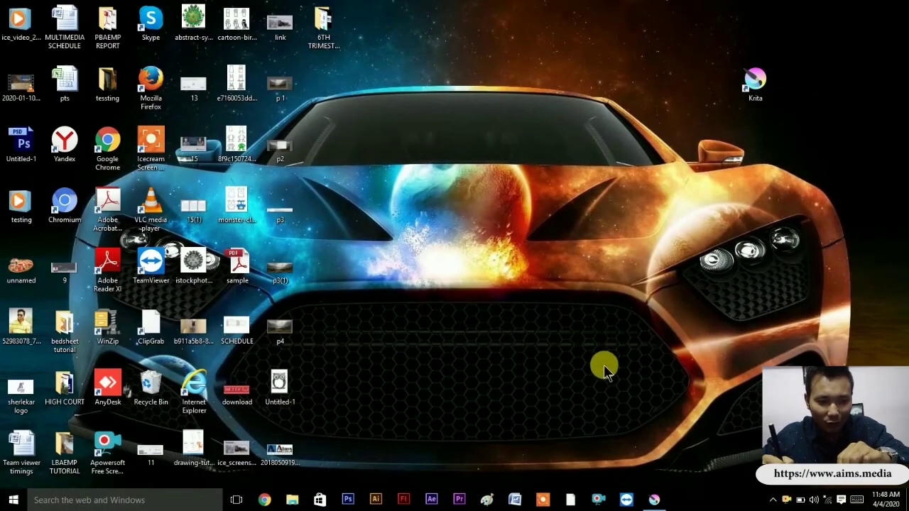
Launch Krita from the Windows taskbar to its start page.
{"action": "left_click", "coordinate": [653, 500]}
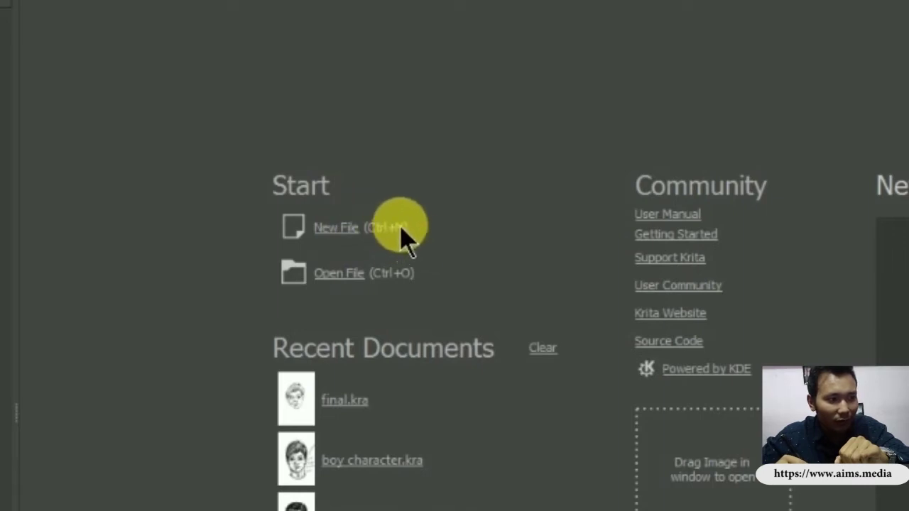
Create a new 2480 × 3508 pixel document at 100 ppi.
{"action": "left_click", "coordinate": [361, 236]}
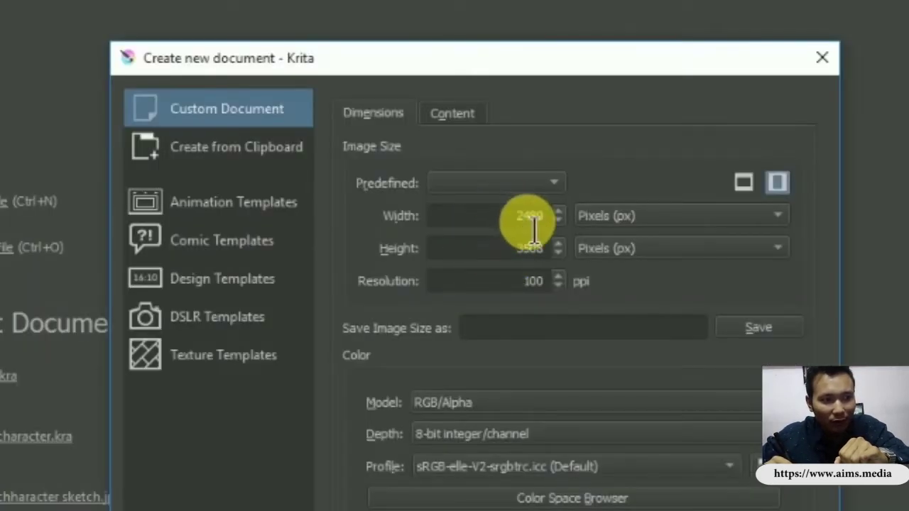
{"action": "left_click", "coordinate": [625, 220]}
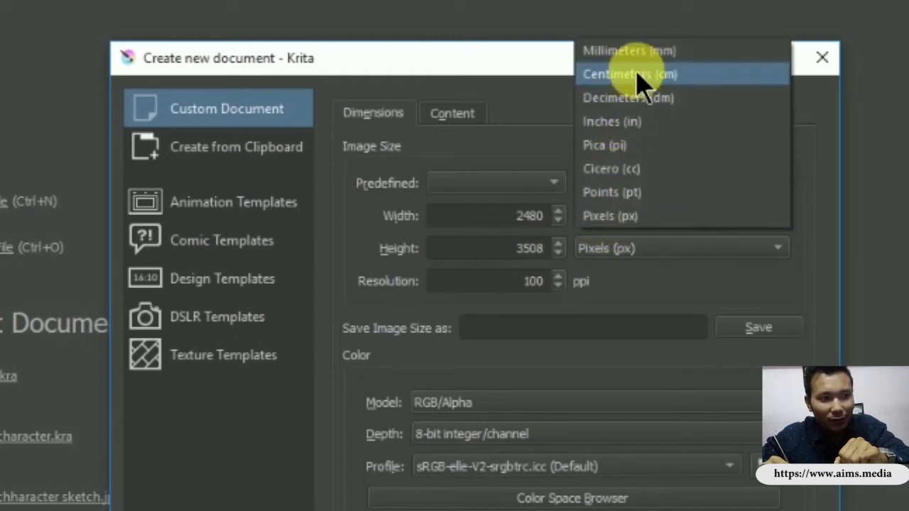
{"action": "left_click", "coordinate": [616, 220]}
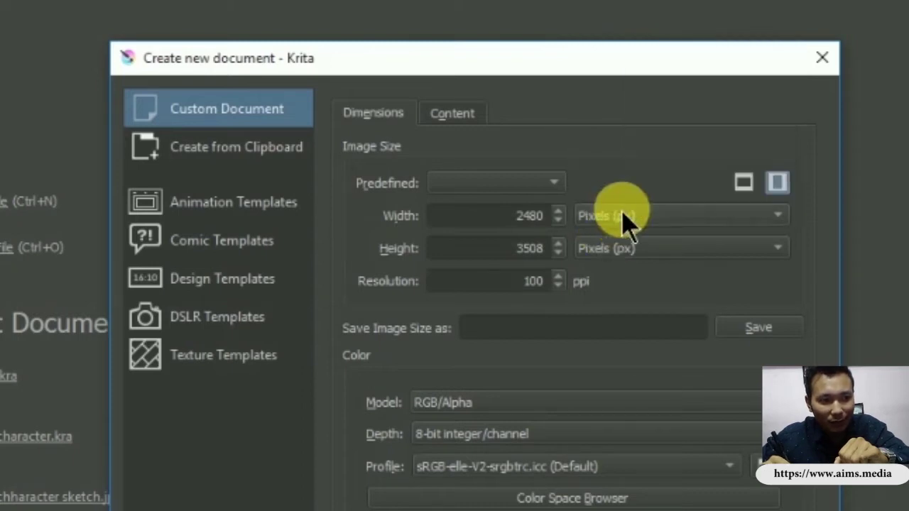
{"action": "double_click", "coordinate": [529, 216]}
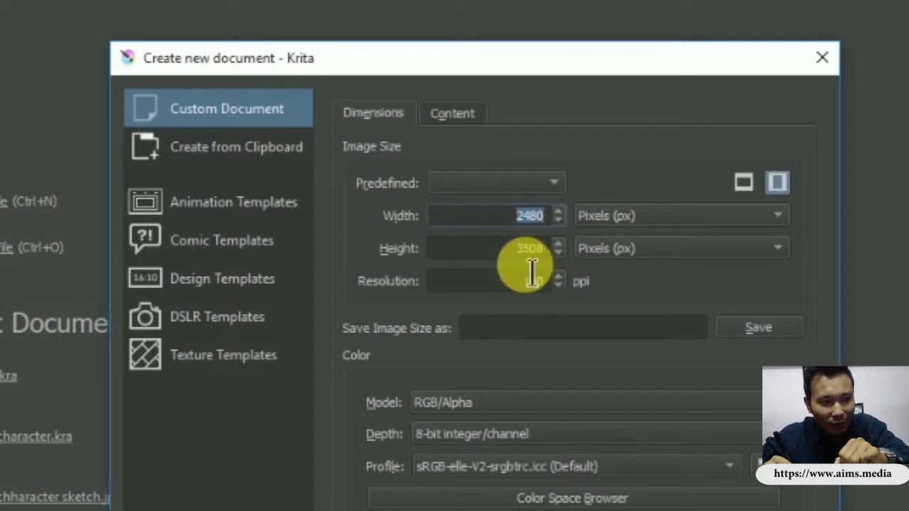
{"action": "double_click", "coordinate": [526, 249]}
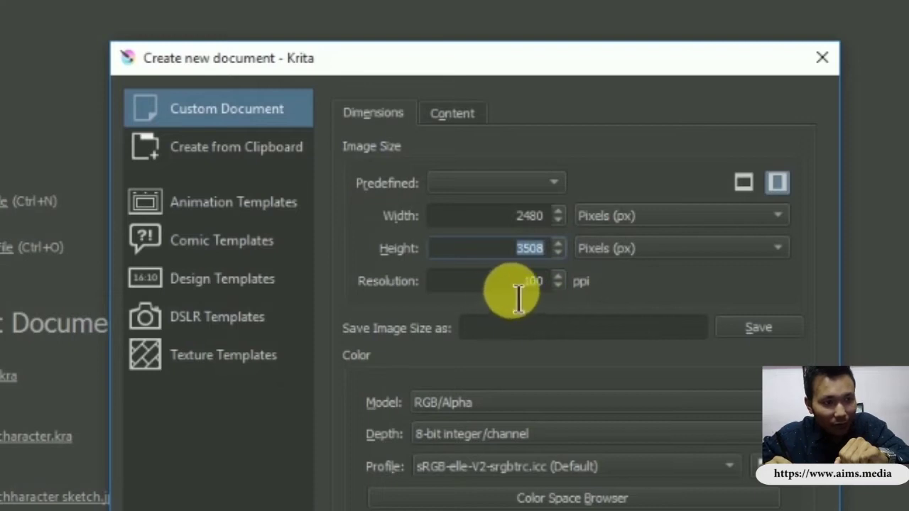
{"action": "double_click", "coordinate": [534, 282]}
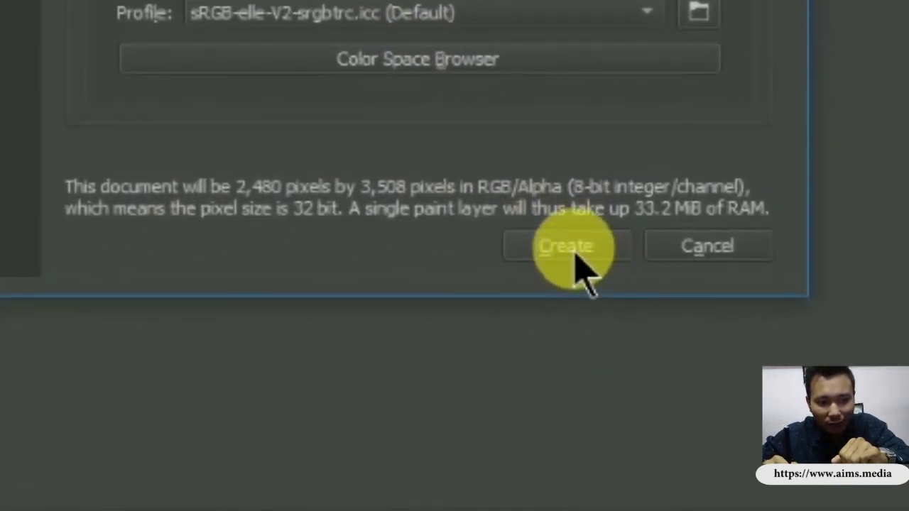
{"action": "left_click", "coordinate": [578, 279]}
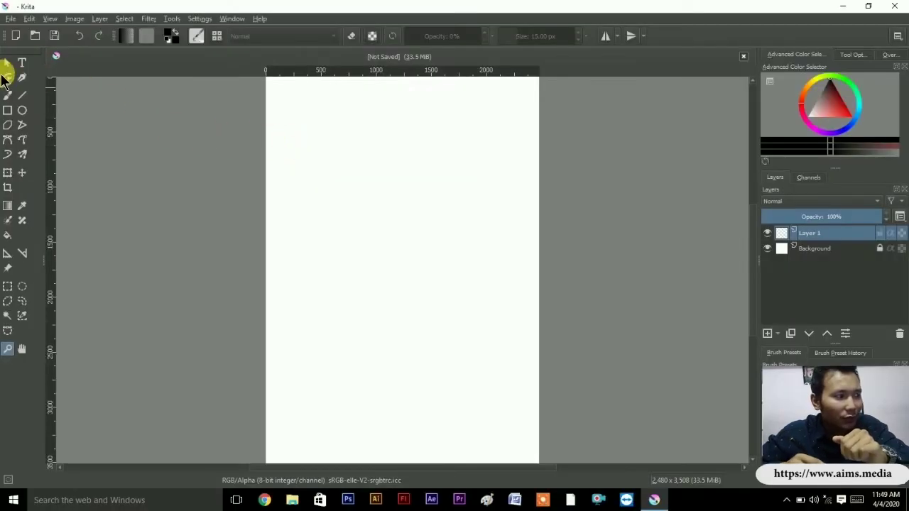
Draw a rough oval head outline with the Freehand Brush.
{"action": "left_click", "coordinate": [7, 95]}
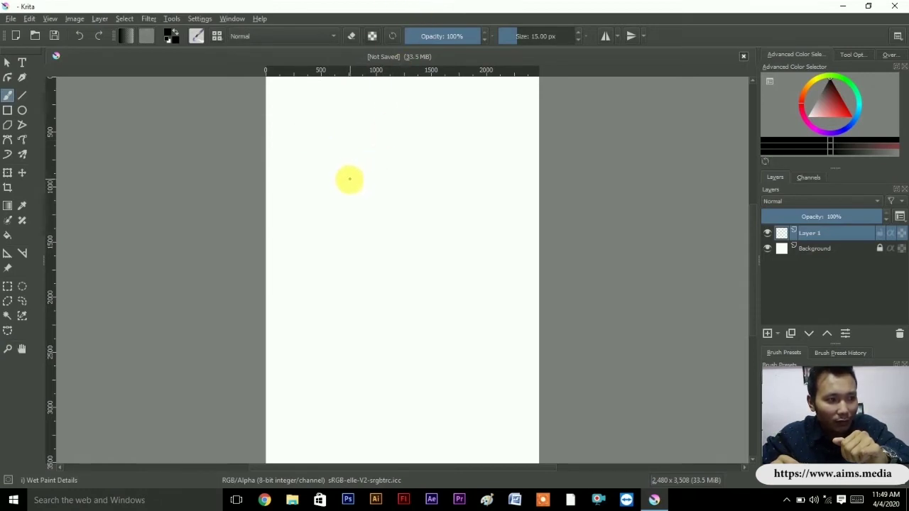
{"action": "left_click_drag", "start_coordinate": [389, 152], "coordinate": [423, 153]}
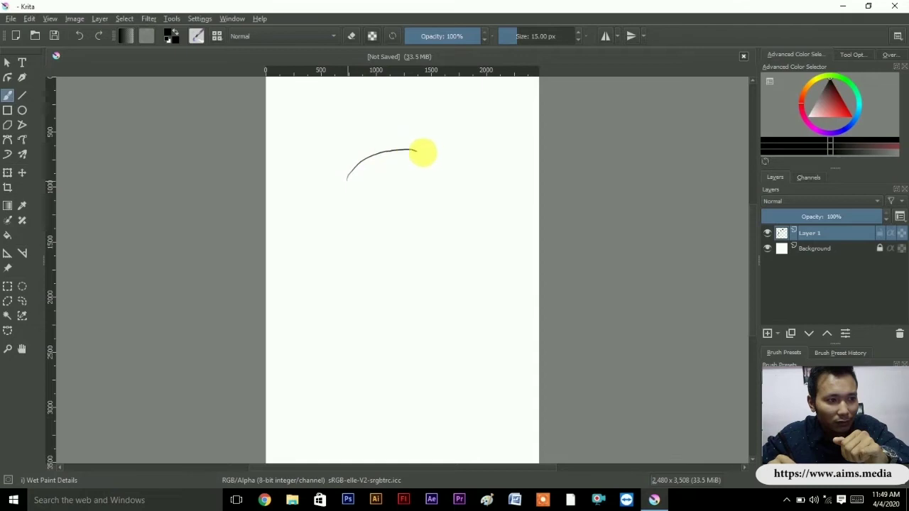
{"action": "left_click_drag", "start_coordinate": [470, 214], "coordinate": [439, 304]}
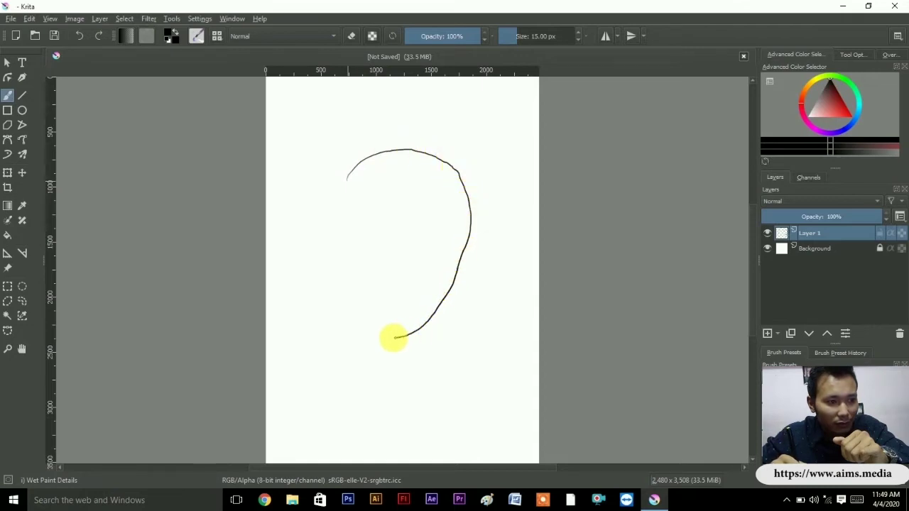
{"action": "mouse_move", "coordinate": [341, 300]}
{"action": "left_mouse_down"}
{"action": "mouse_move", "coordinate": [329, 260]}
{"action": "mouse_move", "coordinate": [329, 201]}
{"action": "left_mouse_up"}
{"action": "mouse_move", "coordinate": [344, 170]}
{"action": "left_mouse_down"}
{"action": "mouse_move", "coordinate": [378, 152]}
{"action": "mouse_move", "coordinate": [408, 153]}
{"action": "left_mouse_up"}
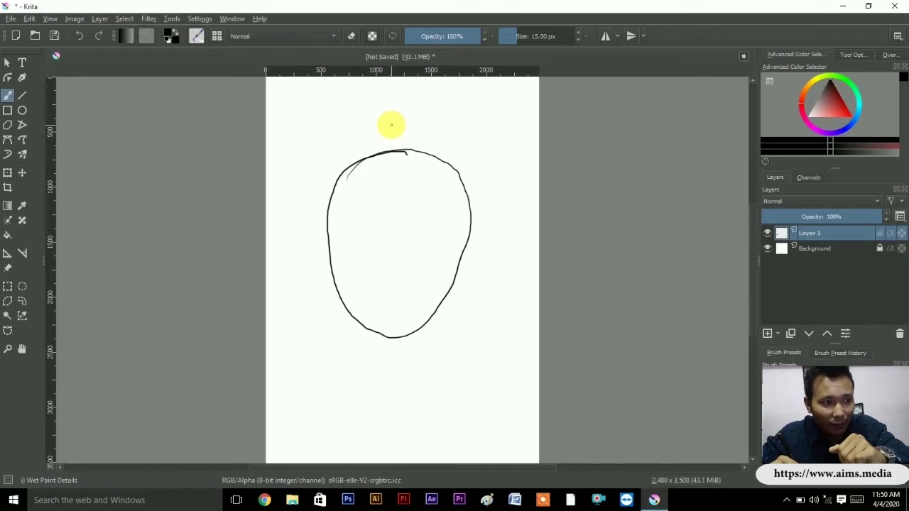
Add a vertical centre line through the head and an eyebrow guide line across it.
{"action": "left_click_drag", "start_coordinate": [389, 149], "coordinate": [391, 250]}
{"action": "left_click_drag", "start_coordinate": [397, 310], "coordinate": [402, 363]}
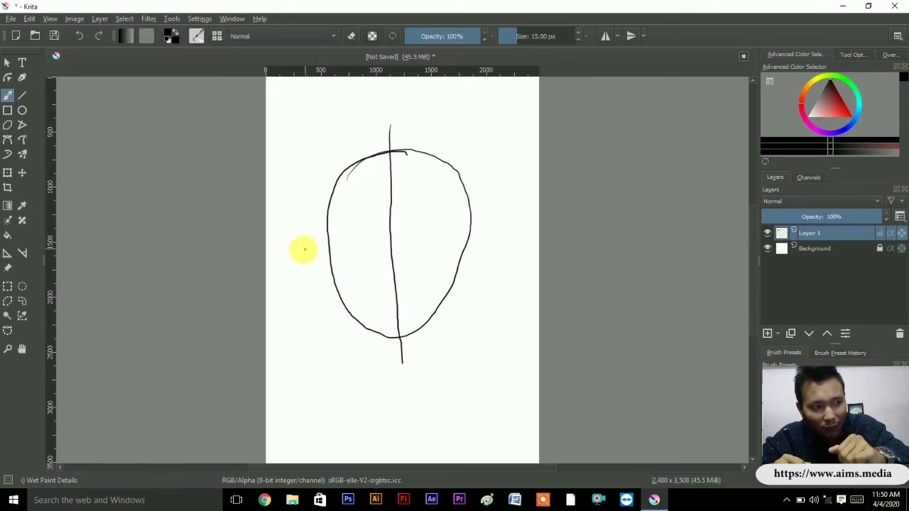
{"action": "left_click_drag", "start_coordinate": [291, 243], "coordinate": [475, 237]}
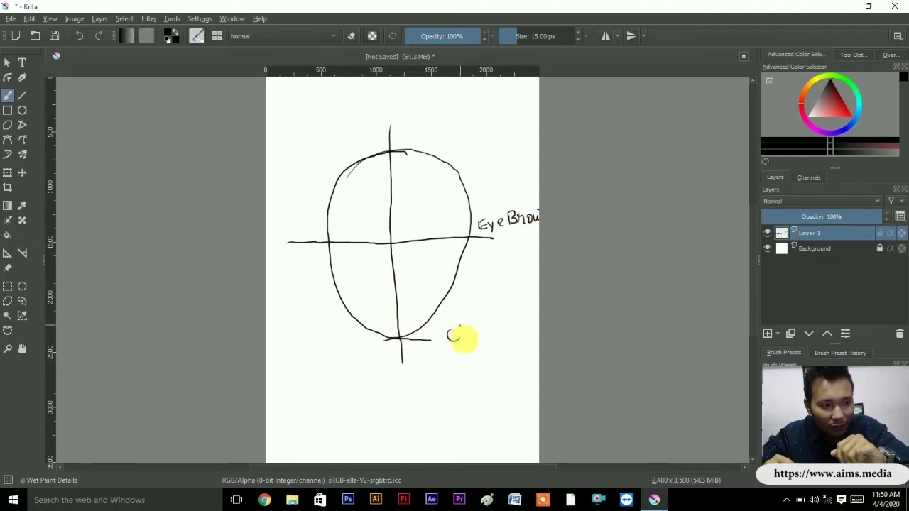
Add the eye, nose and mouth guide lines and finish the Chin and Nose labels.
{"action": "left_click_drag", "start_coordinate": [479, 343], "coordinate": [490, 341]}
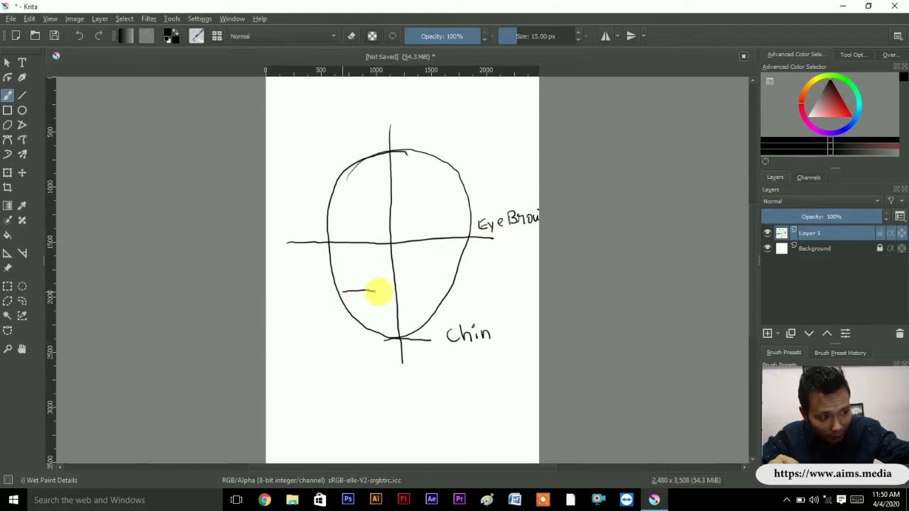
{"action": "left_click_drag", "start_coordinate": [377, 291], "coordinate": [451, 286]}
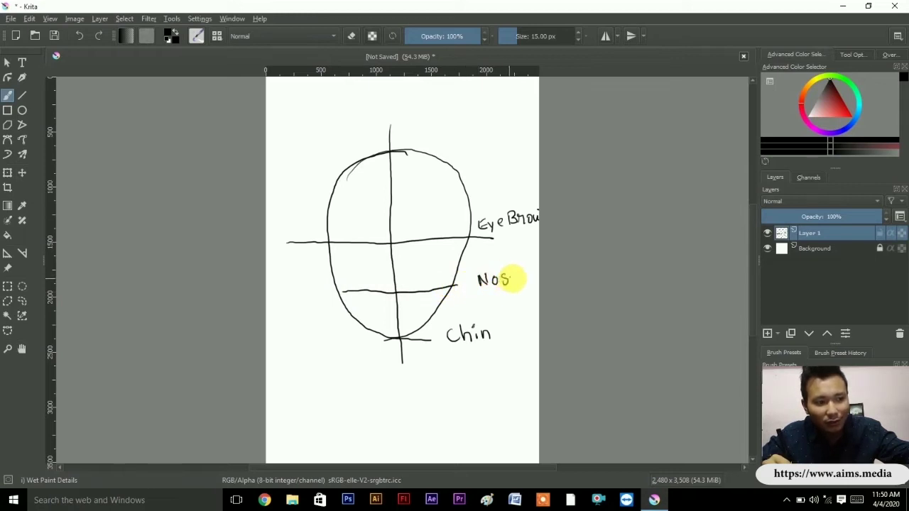
{"action": "left_click_drag", "start_coordinate": [507, 278], "coordinate": [518, 283]}
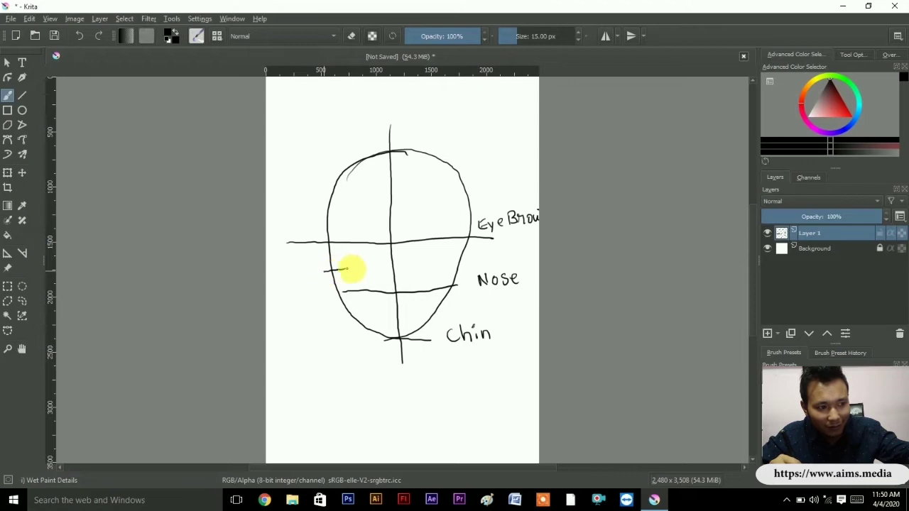
{"action": "left_click_drag", "start_coordinate": [380, 269], "coordinate": [426, 267]}
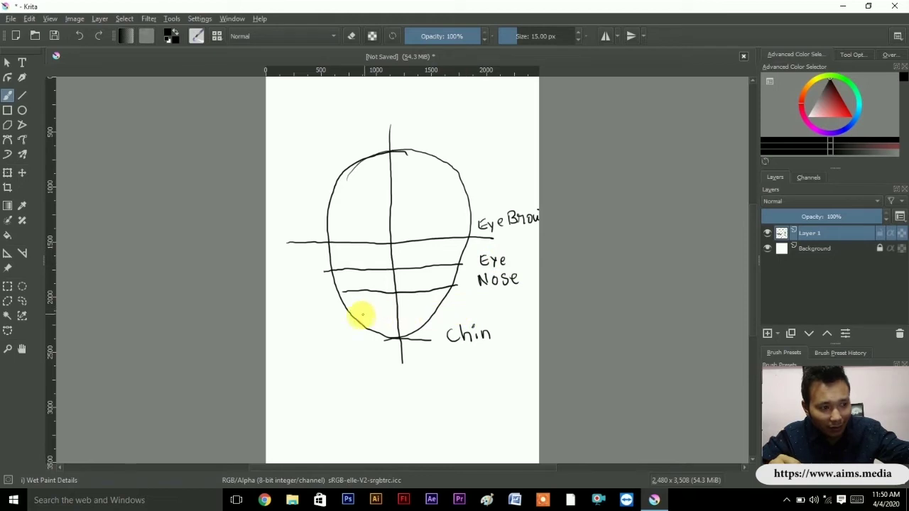
{"action": "left_click_drag", "start_coordinate": [360, 315], "coordinate": [402, 314]}
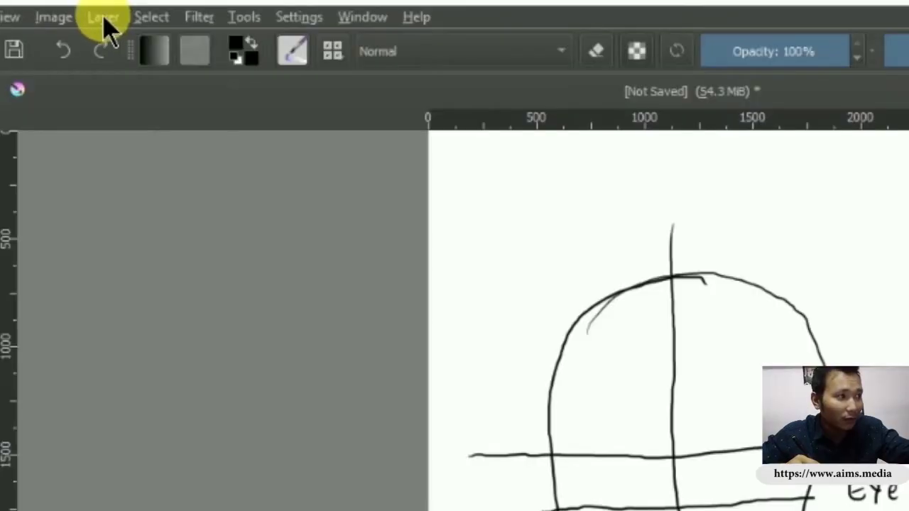
{"action": "left_click", "coordinate": [104, 17]}
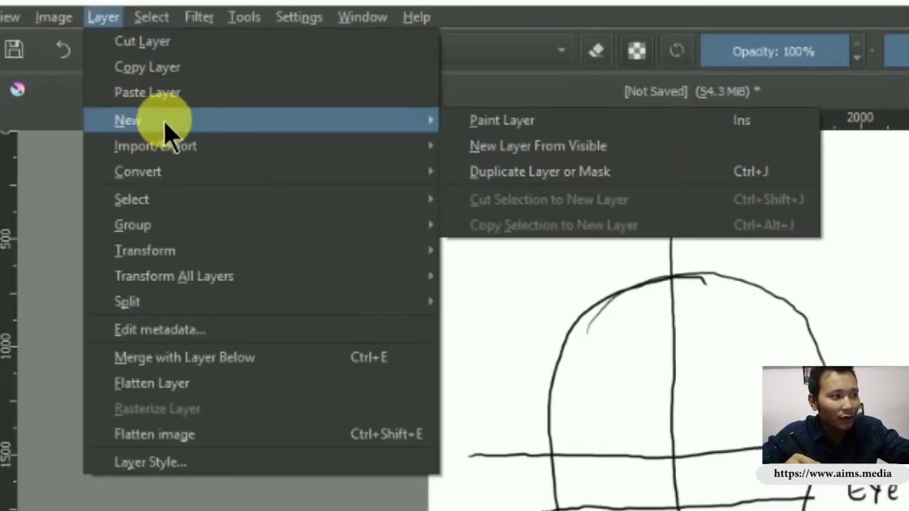
{"action": "mouse_move", "coordinate": [213, 120]}
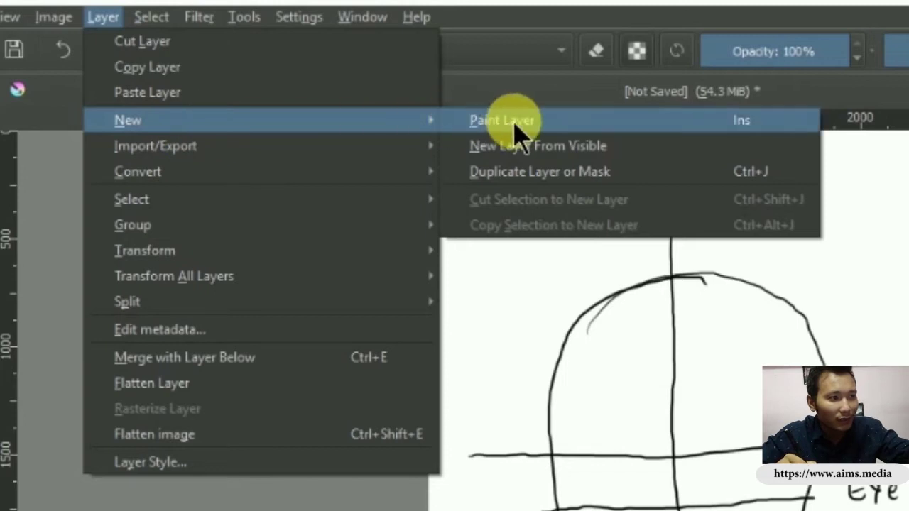
Add Layer 2 above the sketch and fade Layer 1 to 41% opacity.
{"action": "left_click", "coordinate": [516, 122]}
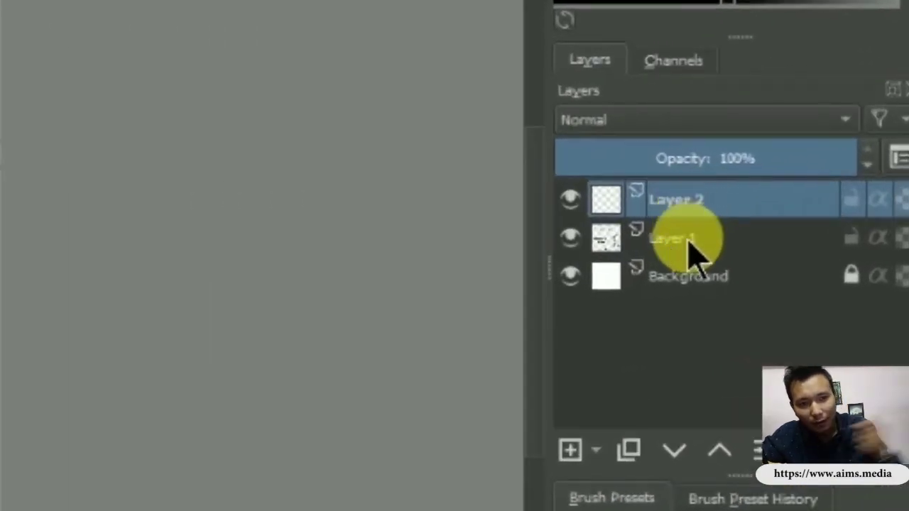
{"action": "left_click", "coordinate": [696, 245]}
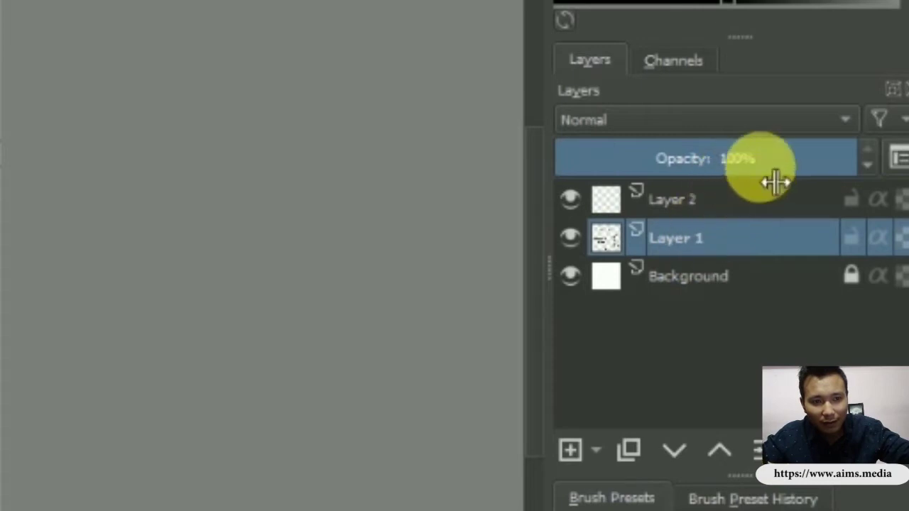
{"action": "left_click", "coordinate": [850, 176]}
{"action": "left_click_drag", "start_coordinate": [851, 176], "coordinate": [696, 181]}
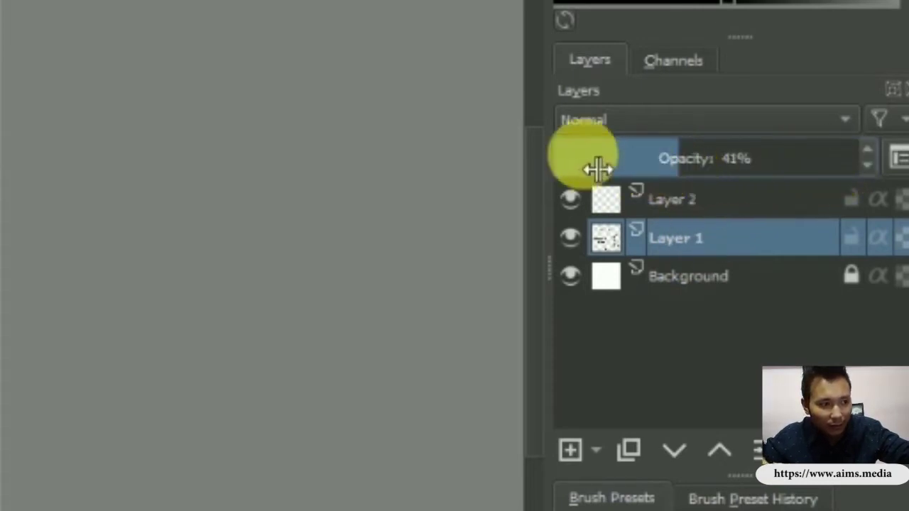
{"action": "left_click", "coordinate": [684, 206]}
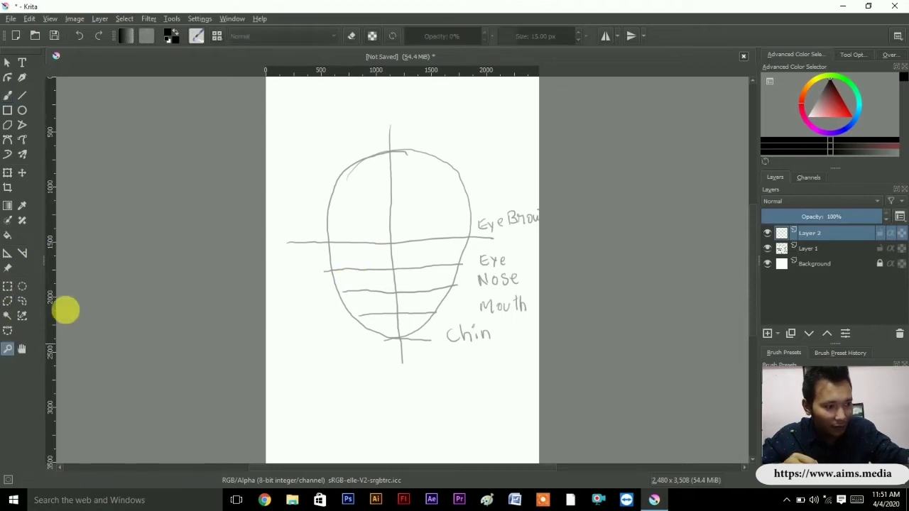
{"action": "left_click", "coordinate": [339, 211]}
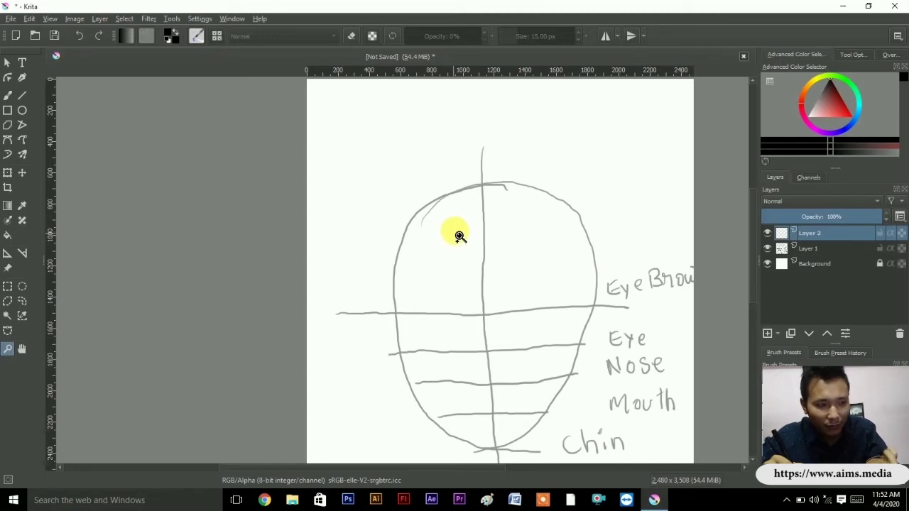
Ink both almond-shaped eyes with round irises on Layer 2, undoing stray strokes.
{"action": "left_click_drag", "start_coordinate": [461, 235], "coordinate": [375, 229]}
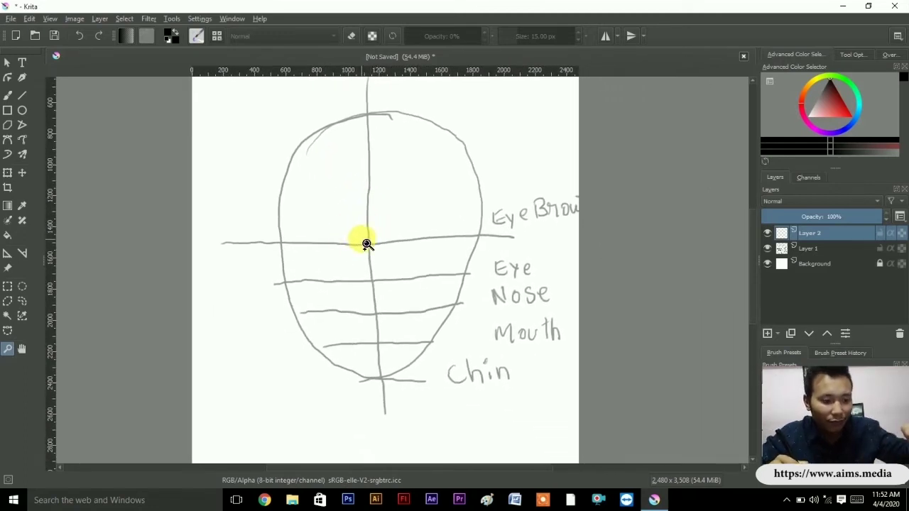
{"action": "key", "text": "b"}
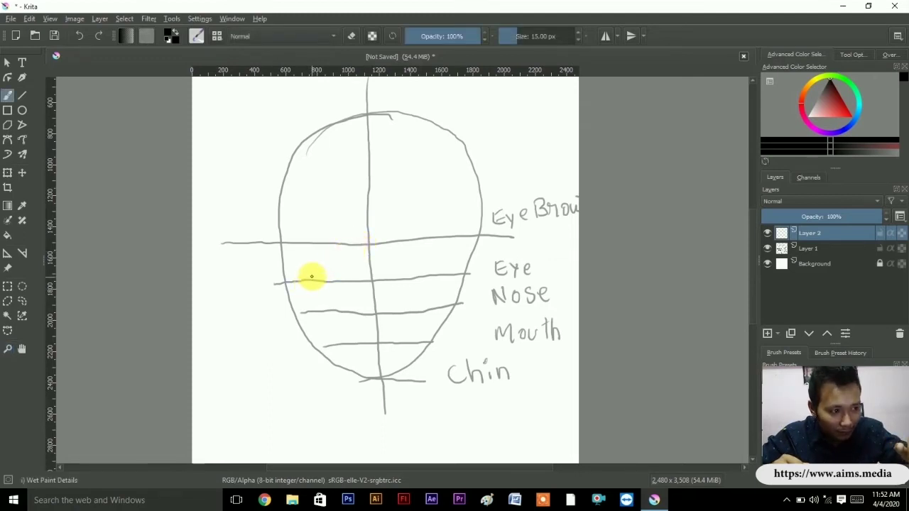
{"action": "left_click_drag", "start_coordinate": [321, 267], "coordinate": [340, 265]}
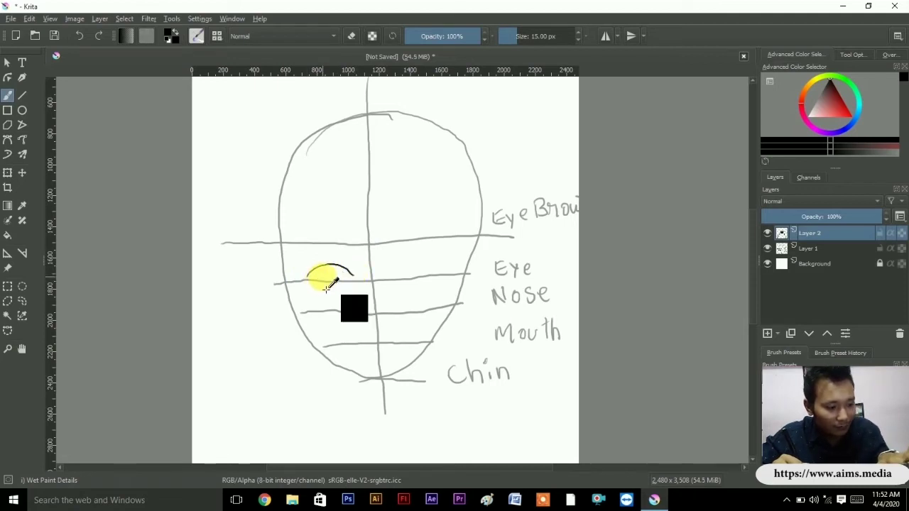
{"action": "key", "text": "ctrl+z"}
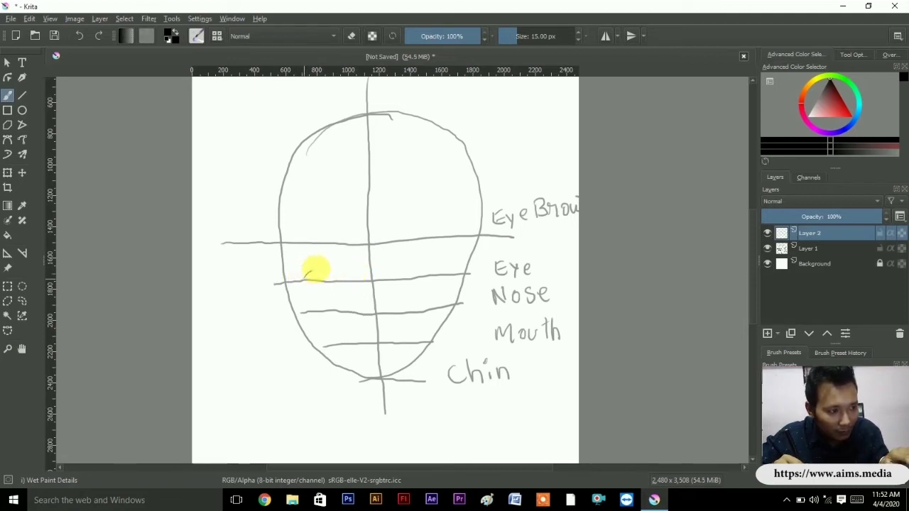
{"action": "key", "text": "ctrl+z"}
{"action": "mouse_move", "coordinate": [304, 278]}
{"action": "left_mouse_down"}
{"action": "mouse_move", "coordinate": [315, 269]}
{"action": "mouse_move", "coordinate": [346, 277]}
{"action": "mouse_move", "coordinate": [318, 273]}
{"action": "mouse_move", "coordinate": [324, 277]}
{"action": "left_mouse_up"}
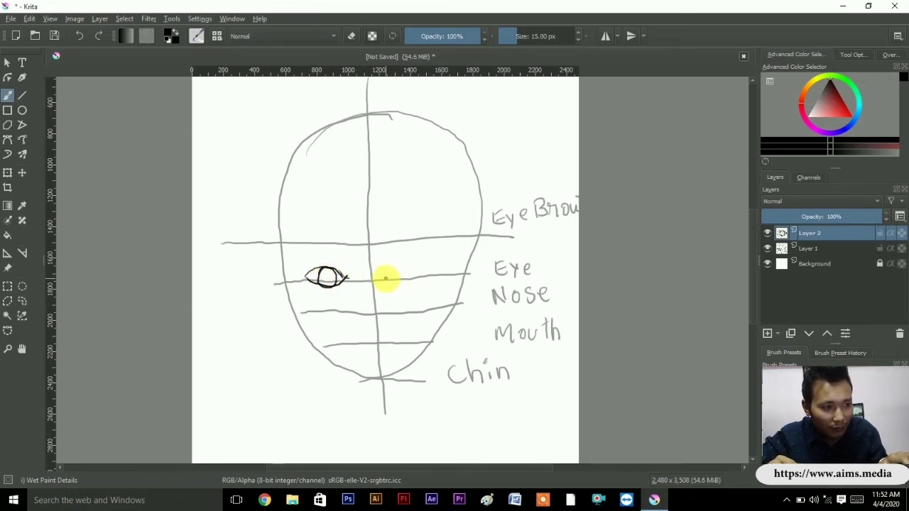
{"action": "left_click_drag", "start_coordinate": [408, 265], "coordinate": [429, 272]}
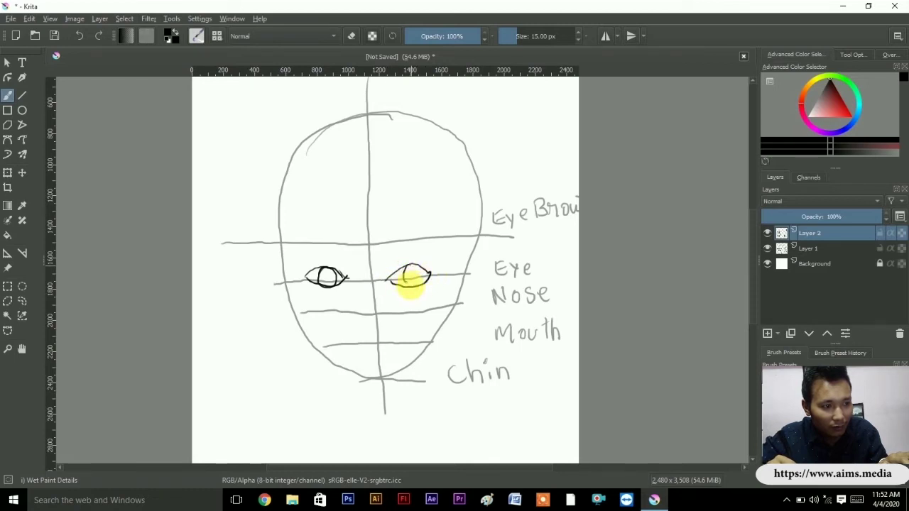
{"action": "key", "text": "ctrl+z"}
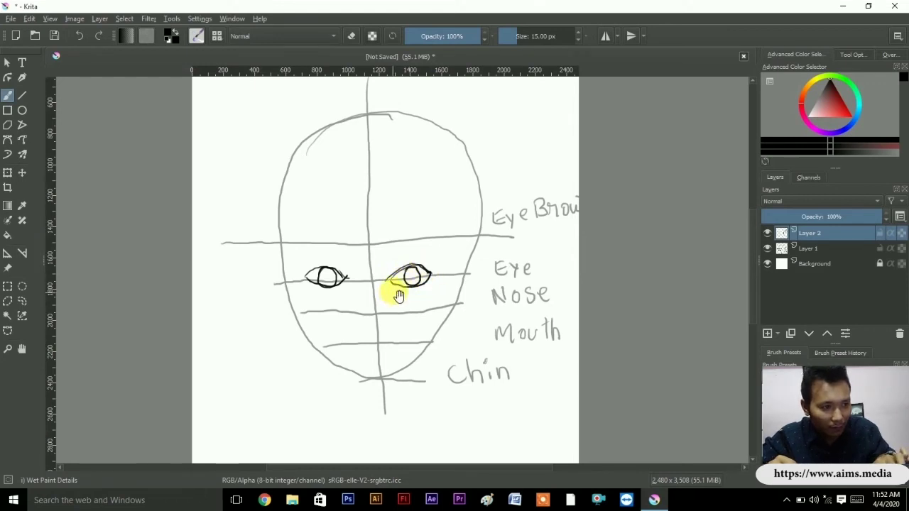
{"action": "left_click_drag", "start_coordinate": [399, 296], "coordinate": [423, 221]}
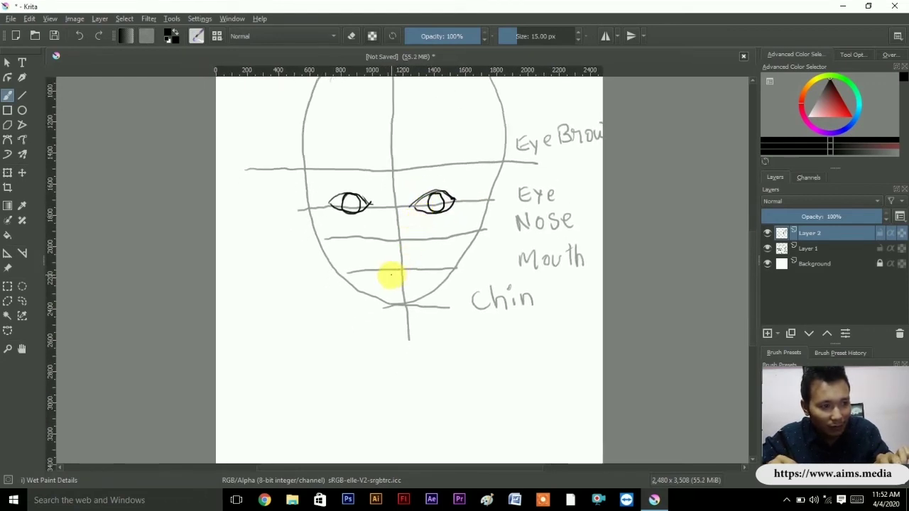
Ink the nose curve, mouth line and chin mark, undoing misplaced strokes.
{"action": "key", "text": "ctrl+z"}
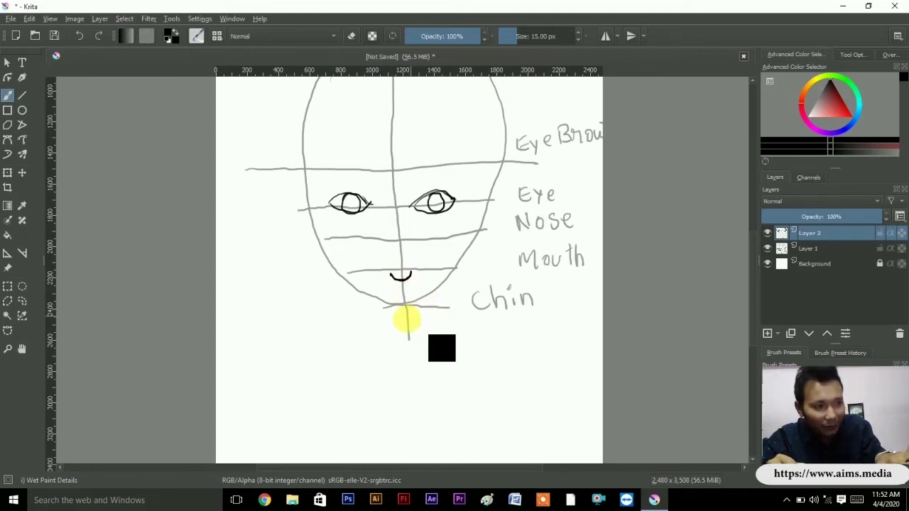
{"action": "key", "text": "ctrl+z"}
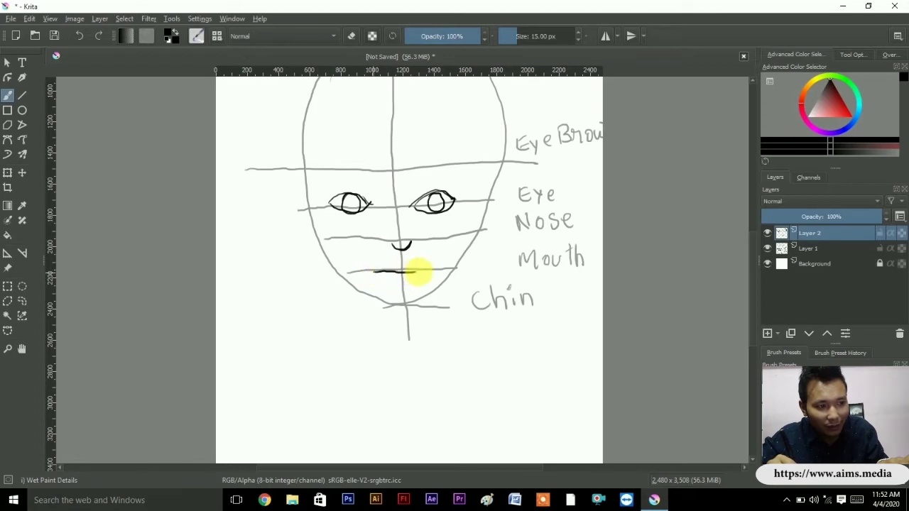
{"action": "key", "text": "ctrl+z"}
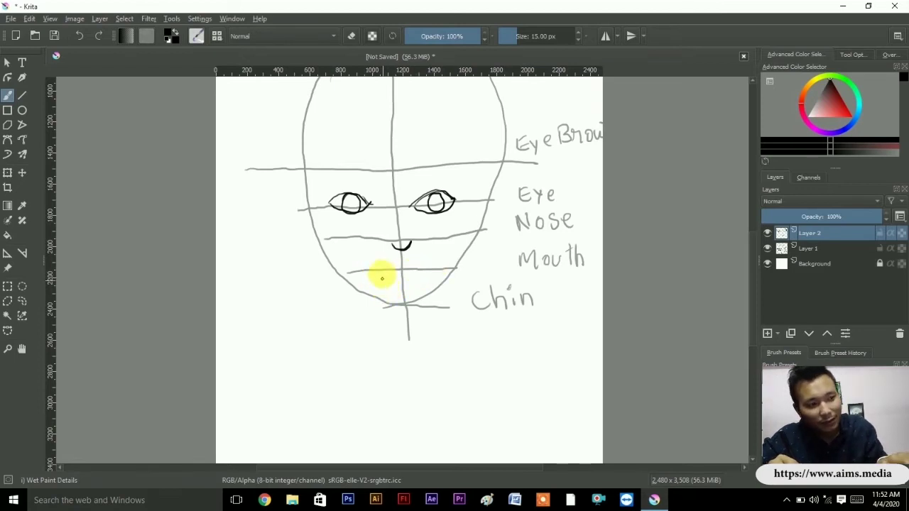
{"action": "left_click_drag", "start_coordinate": [394, 270], "coordinate": [422, 269]}
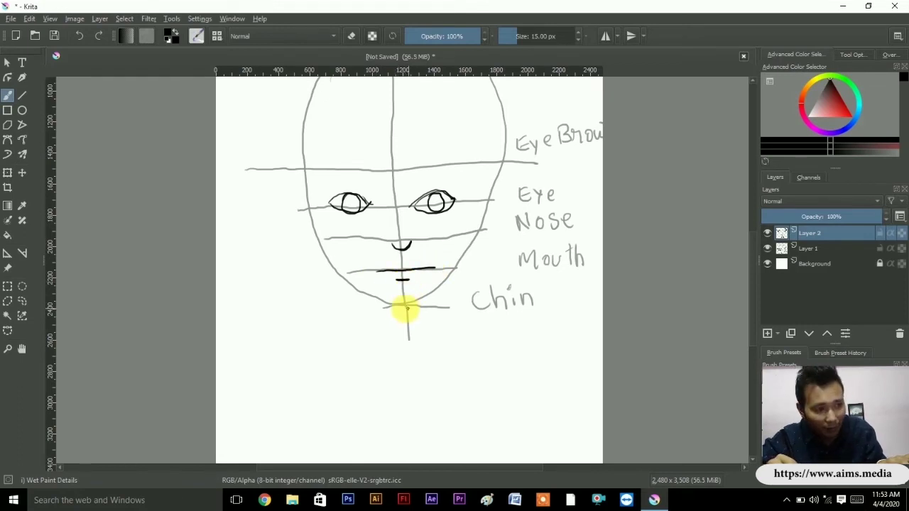
{"action": "left_click_drag", "start_coordinate": [397, 310], "coordinate": [417, 308]}
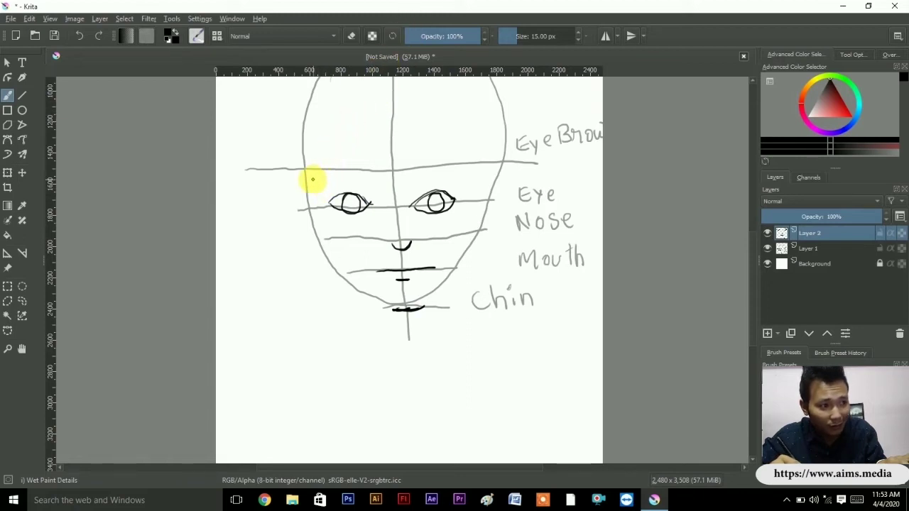
Ink the left and right jaw lines from eye level down to the chin.
{"action": "mouse_move", "coordinate": [312, 190]}
{"action": "left_mouse_down"}
{"action": "mouse_move", "coordinate": [318, 245]}
{"action": "mouse_move", "coordinate": [347, 282]}
{"action": "mouse_move", "coordinate": [375, 303]}
{"action": "mouse_move", "coordinate": [421, 309]}
{"action": "left_mouse_up"}
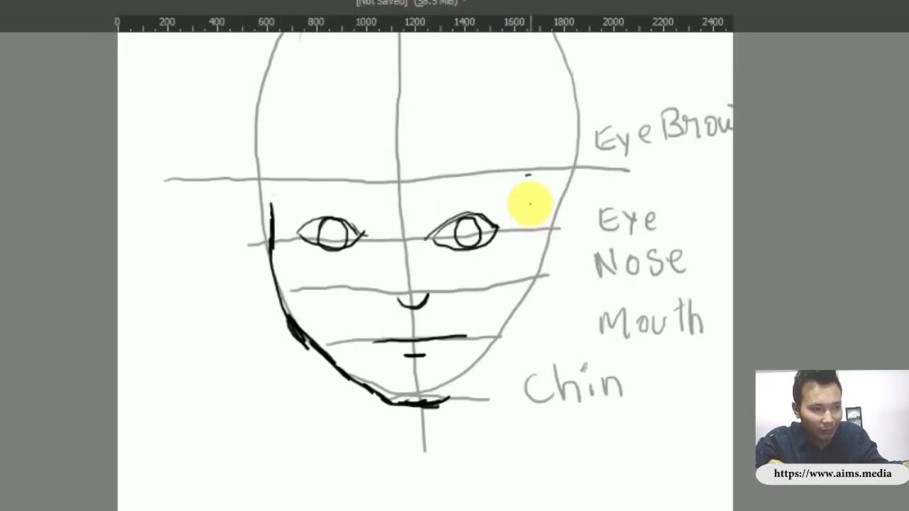
{"action": "mouse_move", "coordinate": [530, 202]}
{"action": "left_mouse_down"}
{"action": "mouse_move", "coordinate": [530, 296]}
{"action": "mouse_move", "coordinate": [512, 345]}
{"action": "left_mouse_up"}
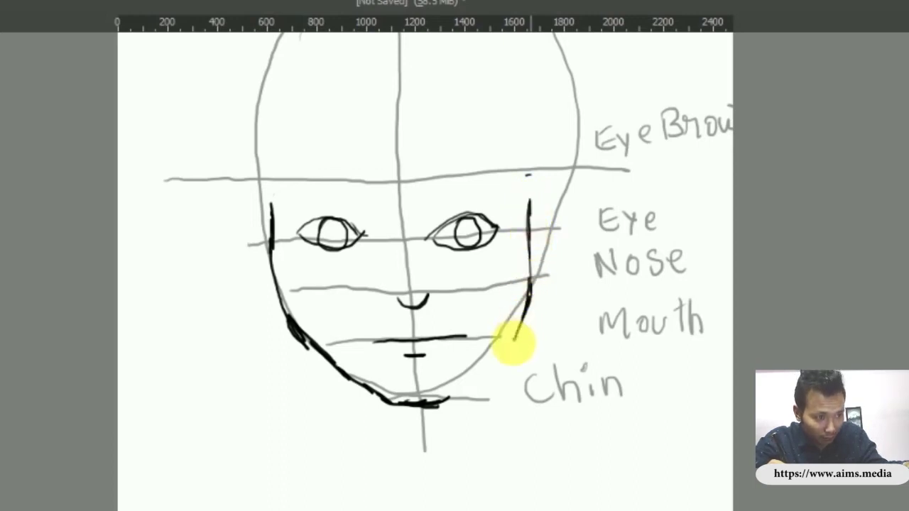
{"action": "mouse_move", "coordinate": [462, 393]}
{"action": "left_mouse_down"}
{"action": "mouse_move", "coordinate": [511, 324]}
{"action": "mouse_move", "coordinate": [529, 266]}
{"action": "left_mouse_up"}
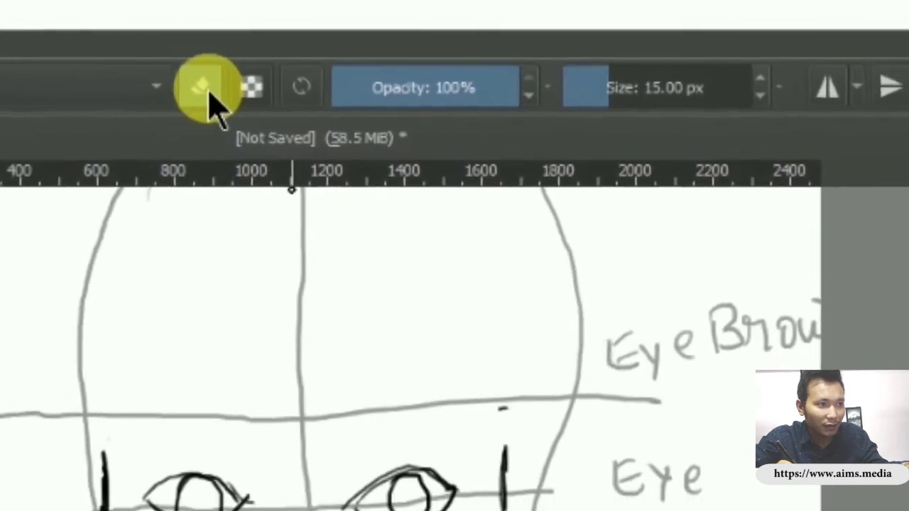
Erase excess ink from the right jaw, left jaw and chin strokes.
{"action": "left_click", "coordinate": [206, 88]}
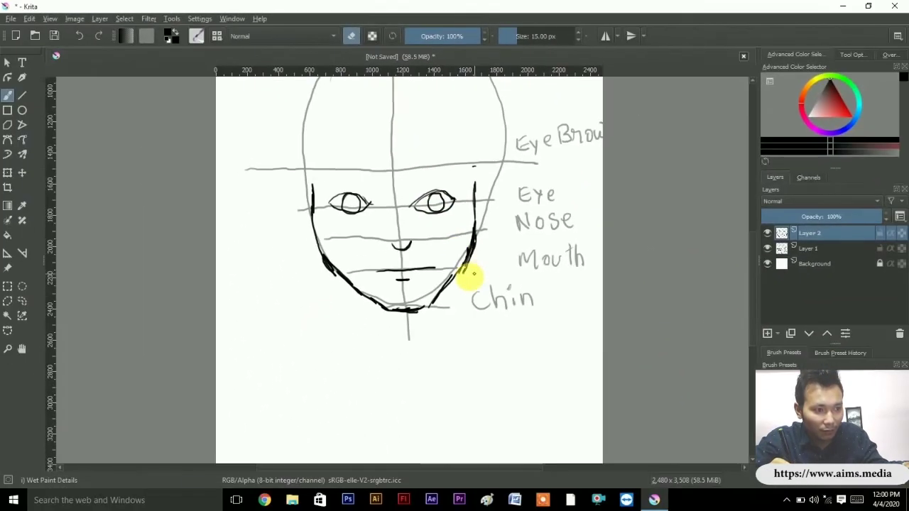
{"action": "left_click_drag", "start_coordinate": [471, 299], "coordinate": [476, 282]}
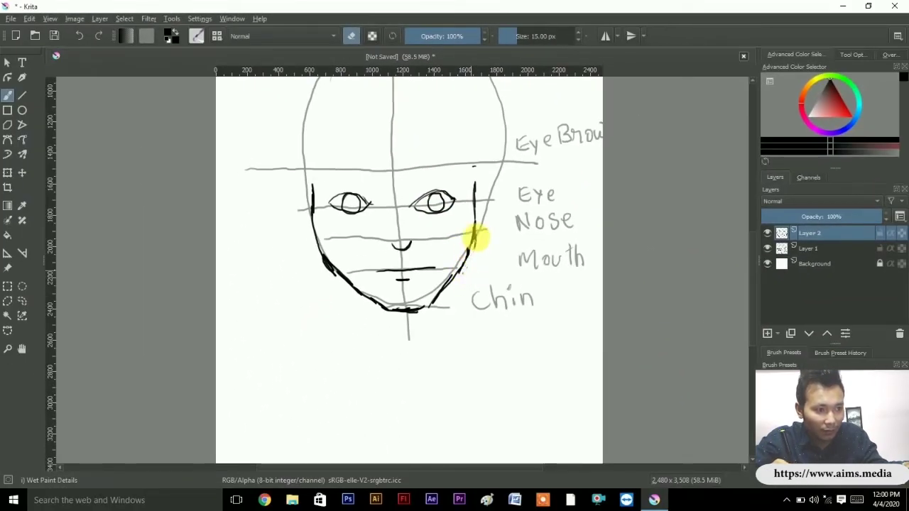
{"action": "left_click_drag", "start_coordinate": [462, 258], "coordinate": [447, 283]}
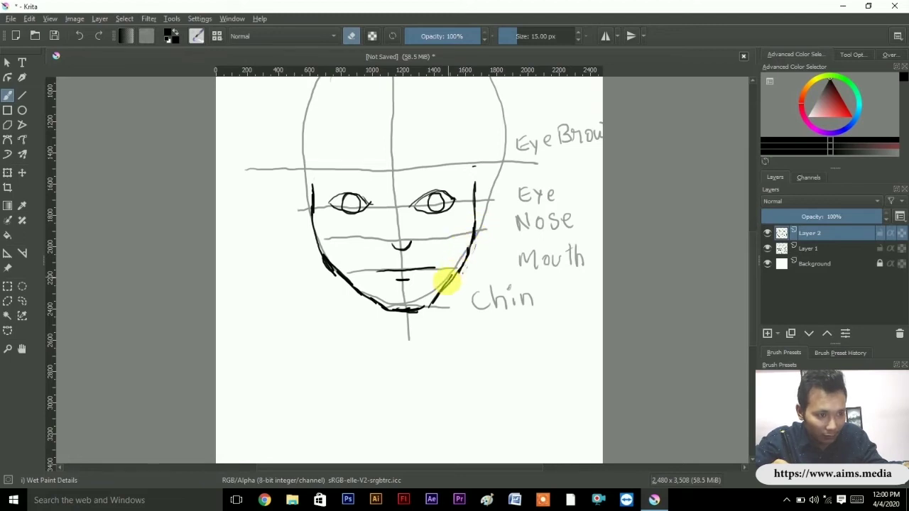
{"action": "left_click_drag", "start_coordinate": [324, 274], "coordinate": [325, 264]}
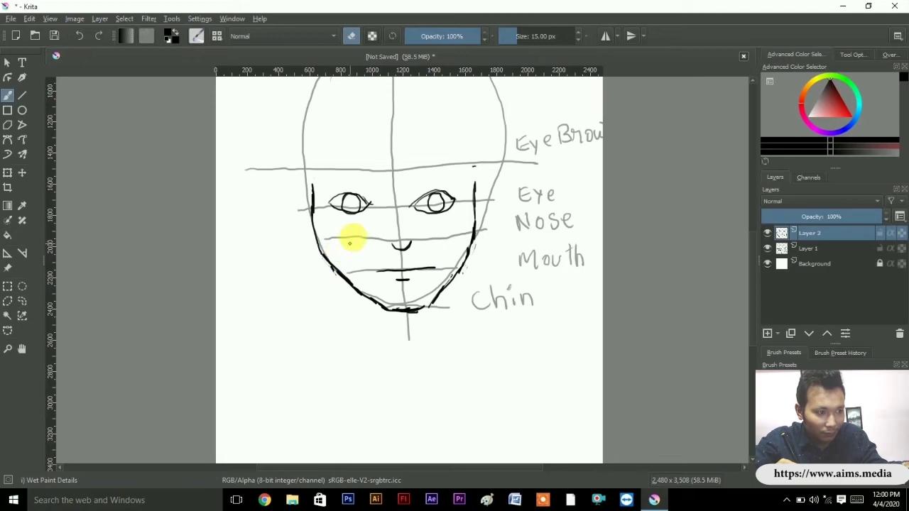
{"action": "mouse_move", "coordinate": [394, 301]}
{"action": "left_mouse_down"}
{"action": "mouse_move", "coordinate": [406, 300]}
{"action": "mouse_move", "coordinate": [395, 307]}
{"action": "left_mouse_up"}
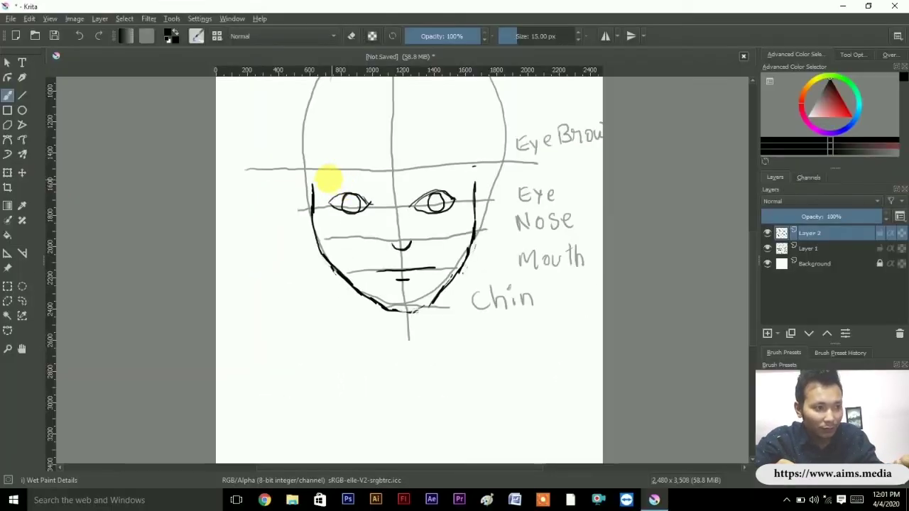
Ink both eyebrows, sketch and undo an ear-height arrow, then draw the left ear.
{"action": "left_click_drag", "start_coordinate": [329, 179], "coordinate": [369, 182]}
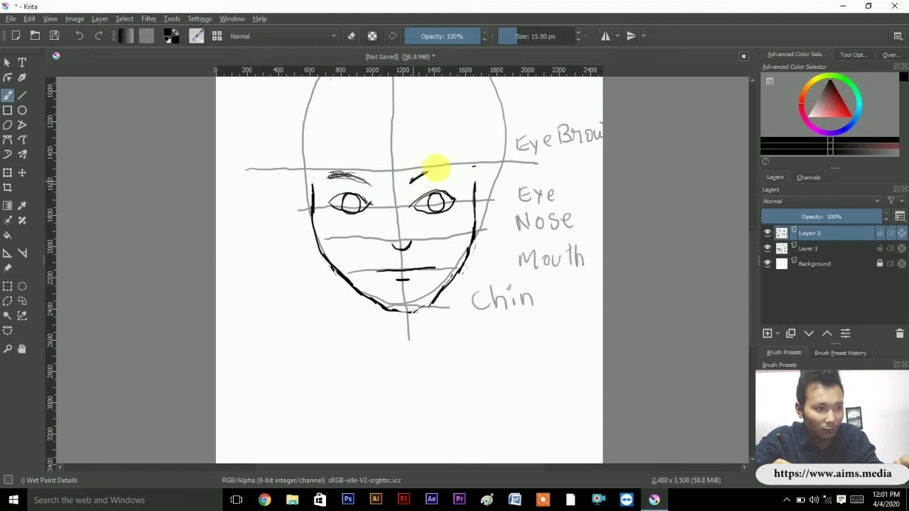
{"action": "left_click_drag", "start_coordinate": [412, 181], "coordinate": [453, 168]}
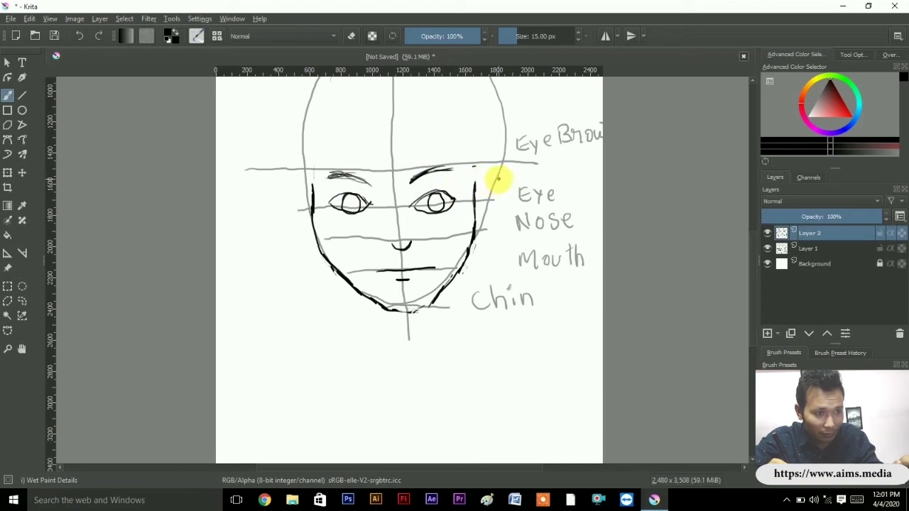
{"action": "left_click_drag", "start_coordinate": [496, 180], "coordinate": [492, 231]}
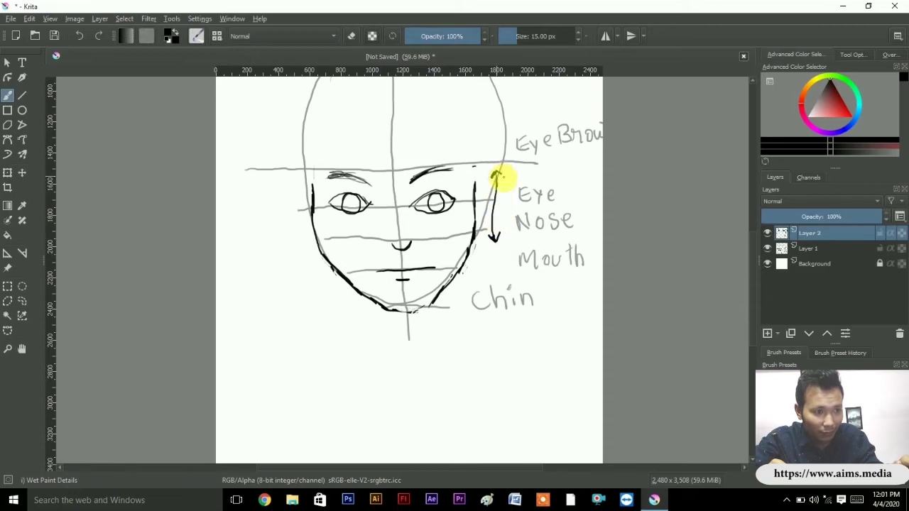
{"action": "left_click_drag", "start_coordinate": [497, 172], "coordinate": [503, 181]}
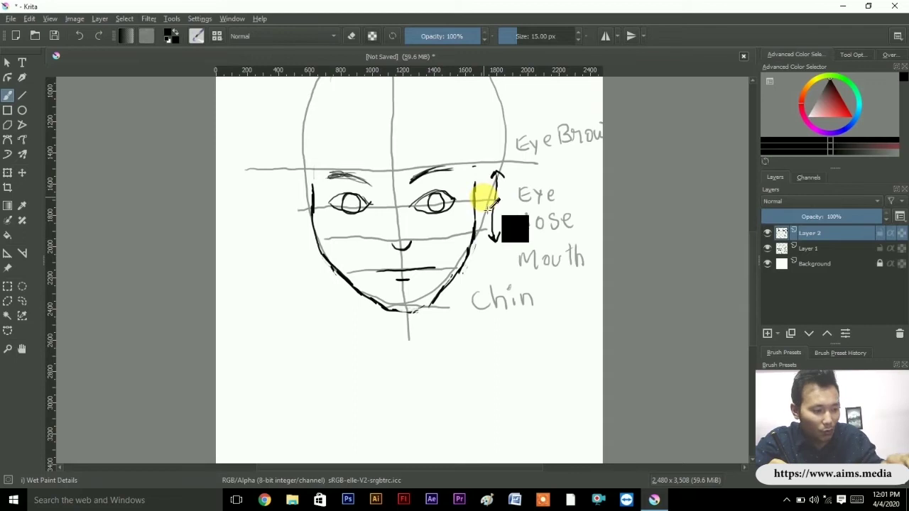
{"action": "key", "text": "ctrl+z"}
{"action": "key", "text": "ctrl+z"}
{"action": "key", "text": "ctrl+z"}
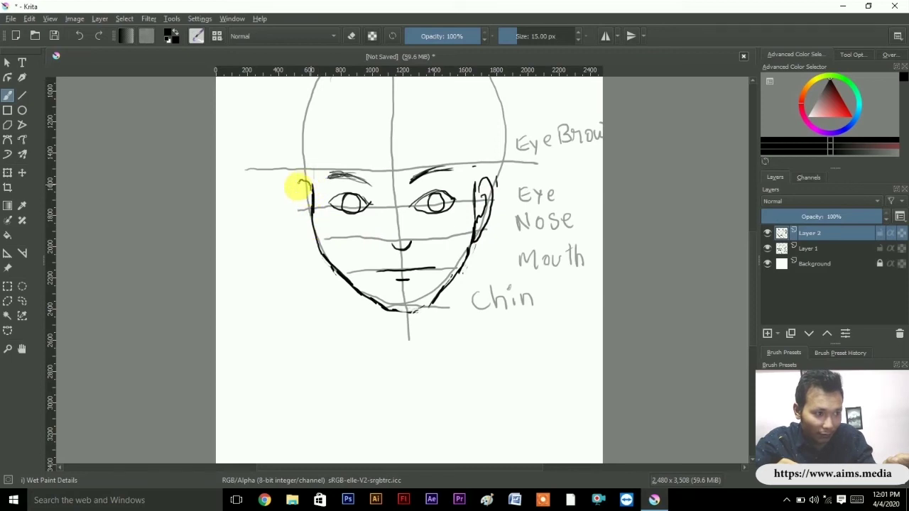
{"action": "left_click_drag", "start_coordinate": [296, 187], "coordinate": [305, 229]}
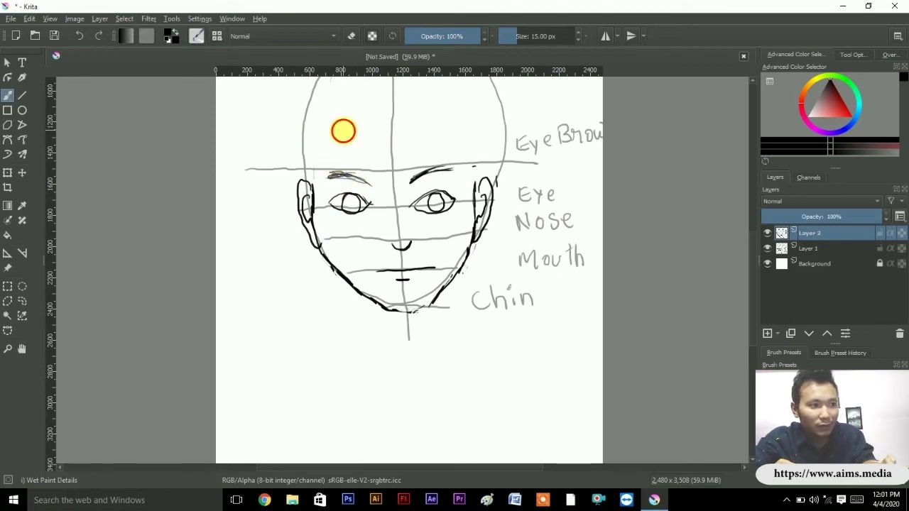
Ink hair strands on the forehead and the right side of the head outline in black.
{"action": "left_click_drag", "start_coordinate": [341, 130], "coordinate": [345, 190]}
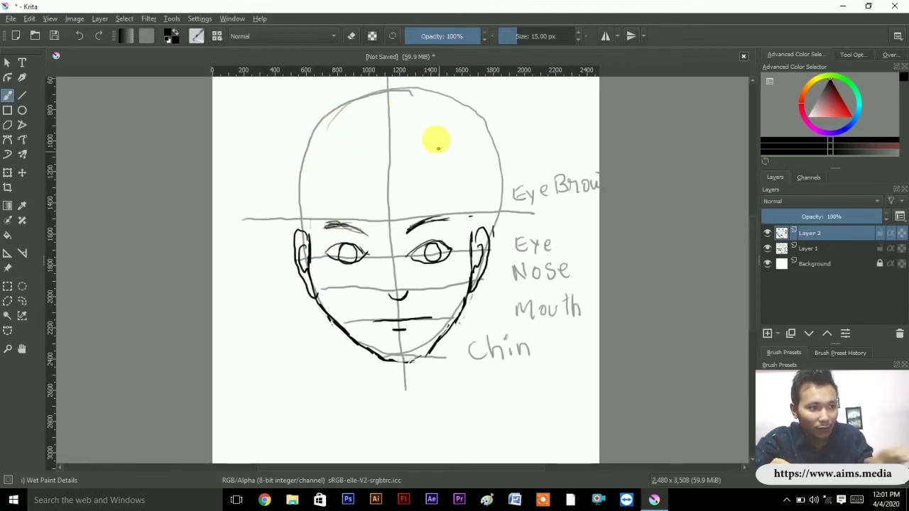
{"action": "left_click_drag", "start_coordinate": [439, 153], "coordinate": [324, 210]}
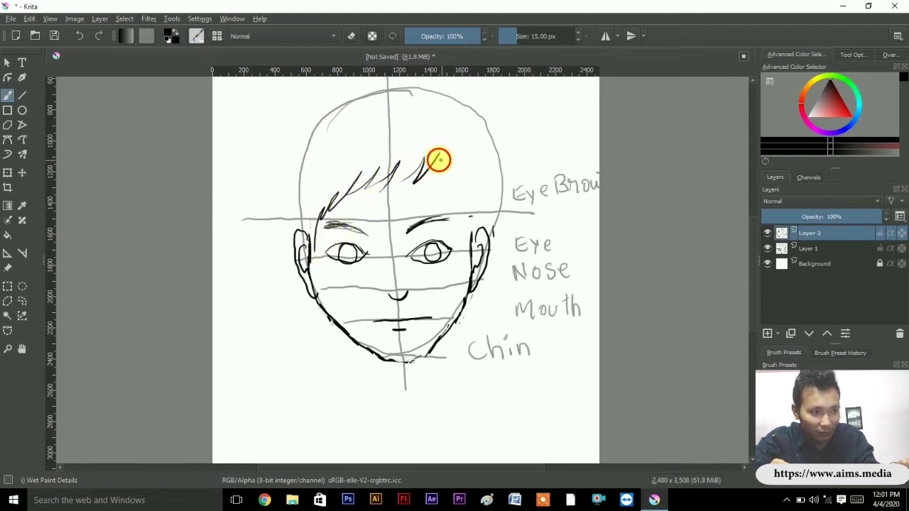
{"action": "mouse_move", "coordinate": [438, 157]}
{"action": "left_mouse_down"}
{"action": "mouse_move", "coordinate": [467, 208]}
{"action": "mouse_move", "coordinate": [465, 229]}
{"action": "left_mouse_up"}
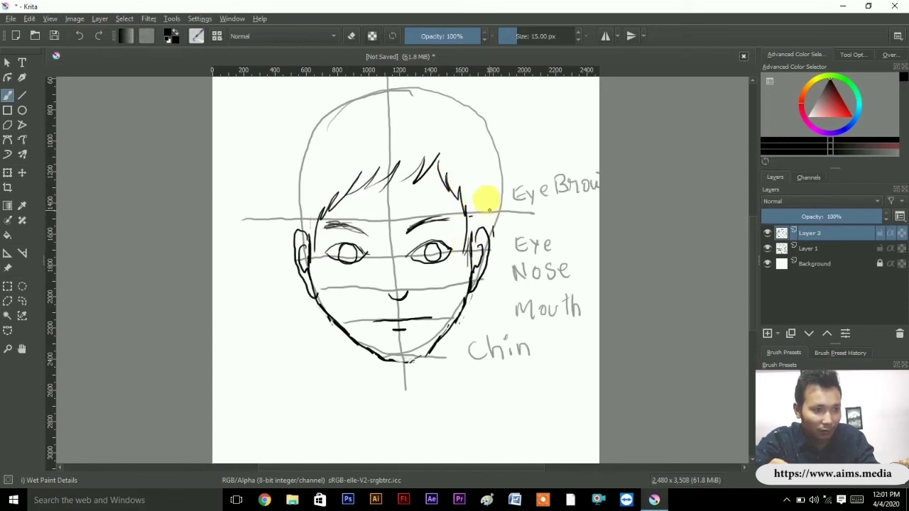
{"action": "mouse_move", "coordinate": [426, 99]}
{"action": "left_mouse_down"}
{"action": "mouse_move", "coordinate": [327, 118]}
{"action": "mouse_move", "coordinate": [301, 163]}
{"action": "mouse_move", "coordinate": [296, 204]}
{"action": "mouse_move", "coordinate": [321, 208]}
{"action": "left_mouse_up"}
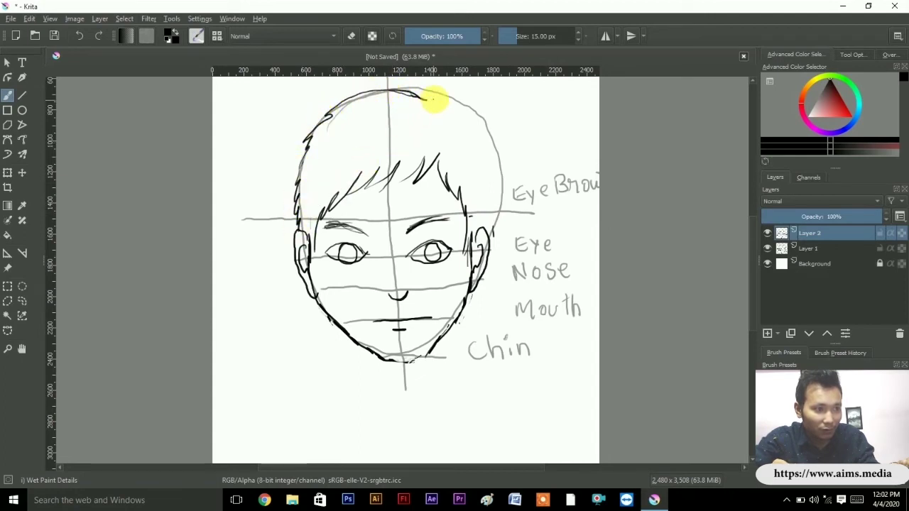
{"action": "mouse_move", "coordinate": [431, 101]}
{"action": "left_mouse_down"}
{"action": "mouse_move", "coordinate": [477, 128]}
{"action": "mouse_move", "coordinate": [497, 219]}
{"action": "mouse_move", "coordinate": [487, 234]}
{"action": "left_mouse_up"}
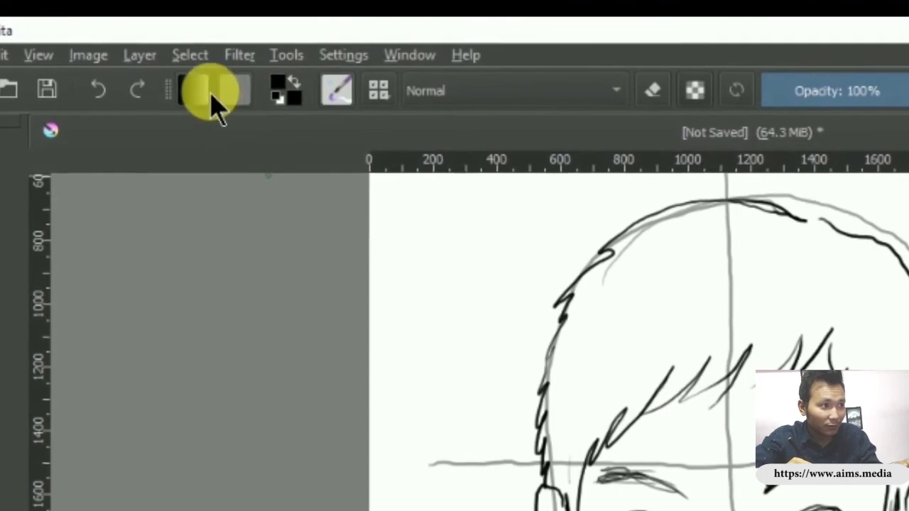
Add new paint Layer 3, lower Layer 2's opacity to 41%, and reselect Layer 3.
{"action": "left_click", "coordinate": [140, 56]}
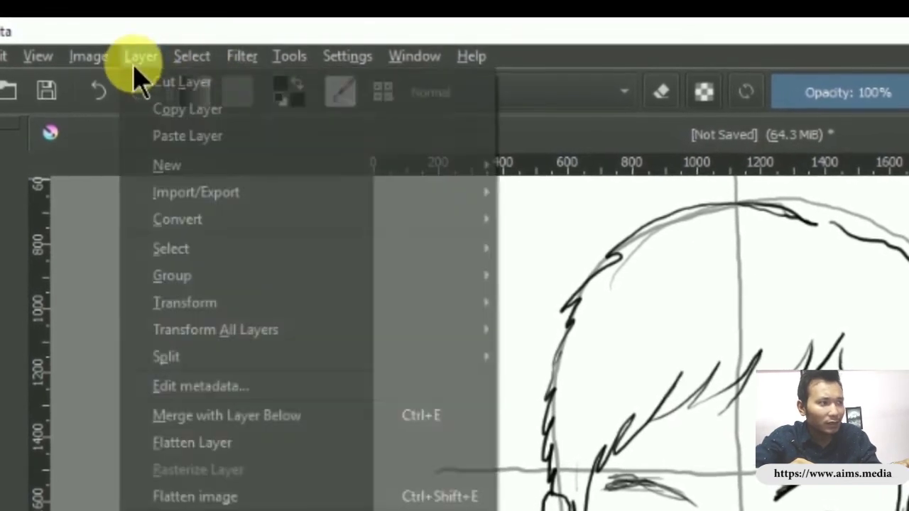
{"action": "mouse_move", "coordinate": [313, 165]}
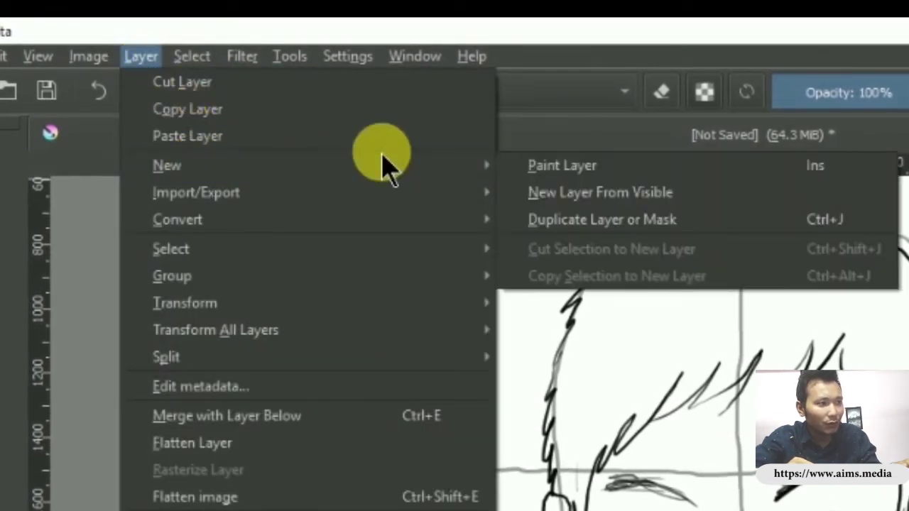
{"action": "left_click", "coordinate": [543, 167]}
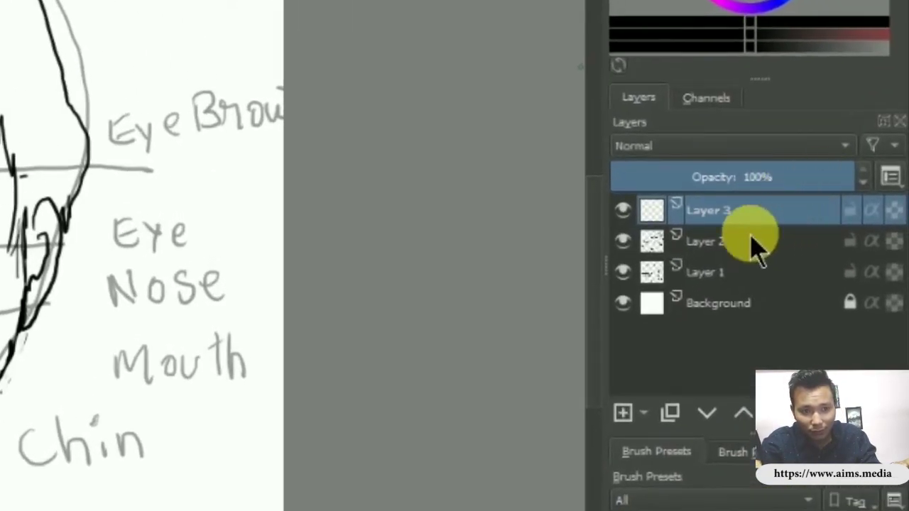
{"action": "left_click", "coordinate": [757, 245]}
{"action": "left_click_drag", "start_coordinate": [828, 183], "coordinate": [715, 195]}
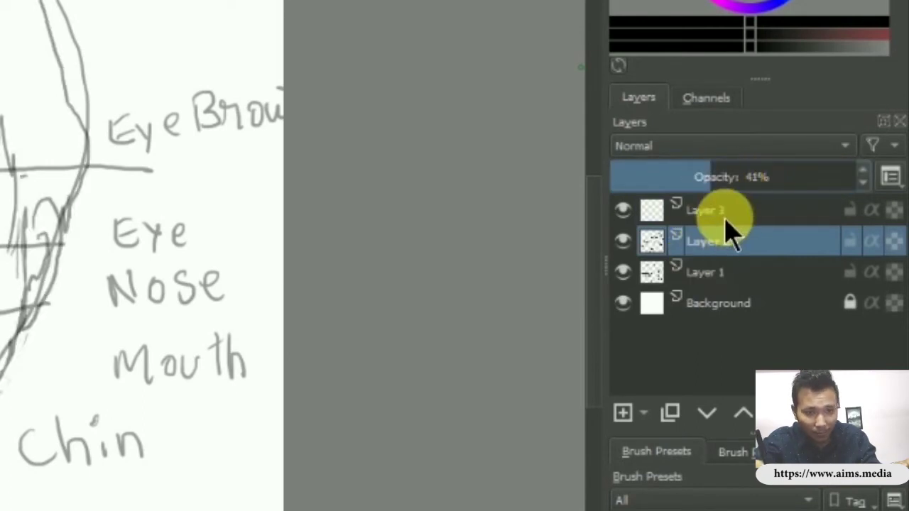
{"action": "left_click", "coordinate": [726, 212]}
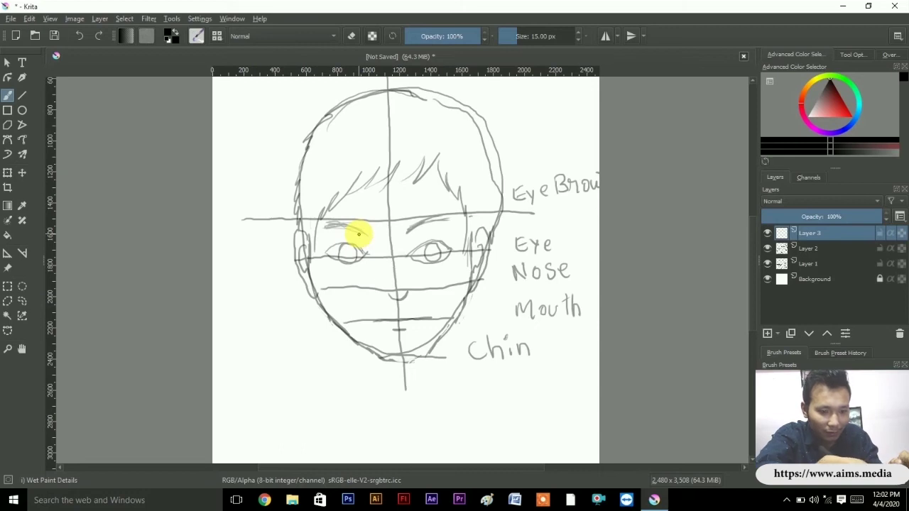
Zoom in on the face and ink the left eye's lids, lashes and black pupil.
{"action": "left_click", "coordinate": [8, 349]}
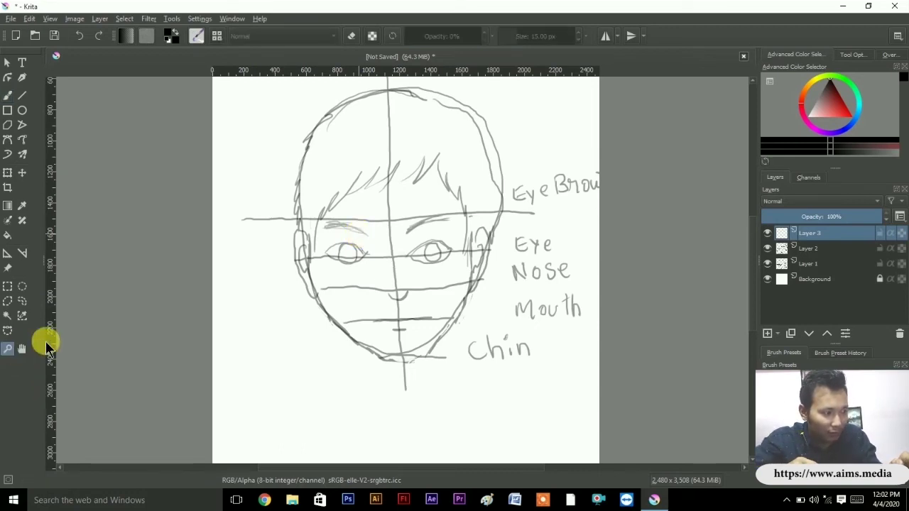
{"action": "left_click", "coordinate": [302, 227]}
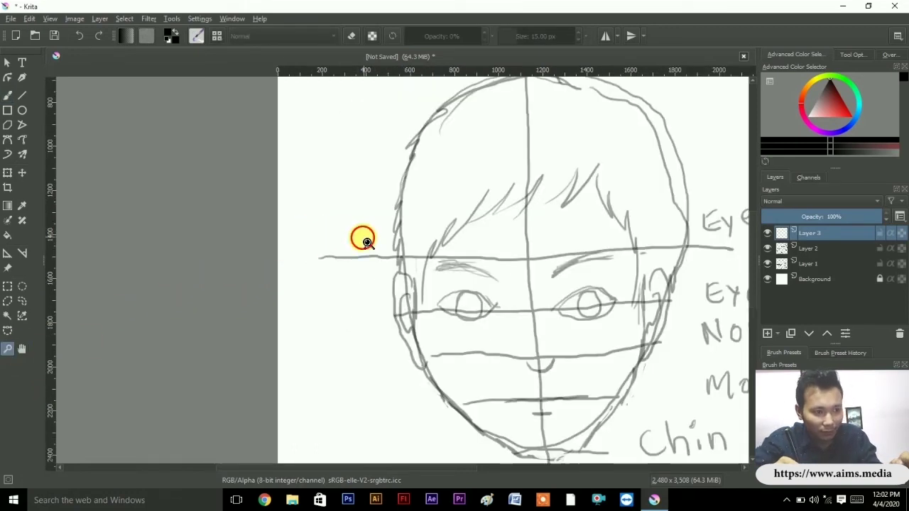
{"action": "left_click", "coordinate": [367, 243]}
{"action": "mouse_move", "coordinate": [410, 246]}
{"action": "left_mouse_down"}
{"action": "mouse_move", "coordinate": [294, 178]}
{"action": "mouse_move", "coordinate": [294, 213]}
{"action": "left_mouse_up"}
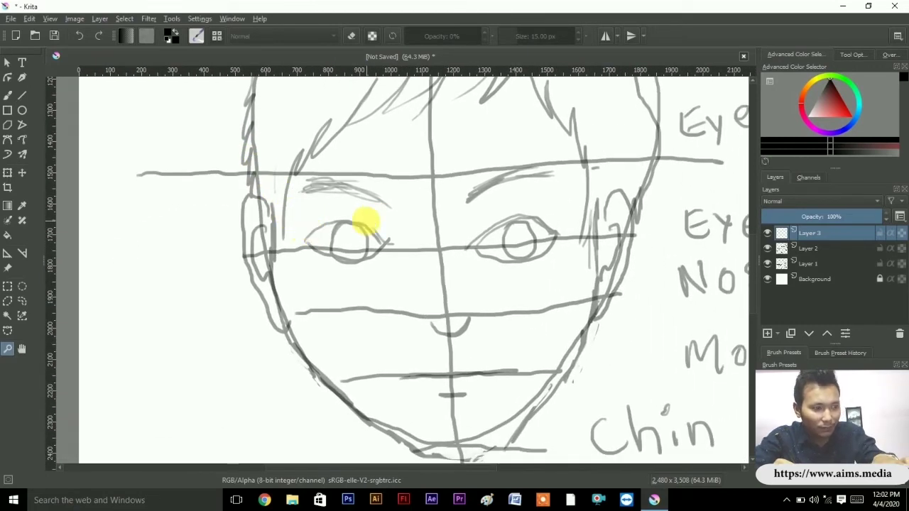
{"action": "key", "text": "b"}
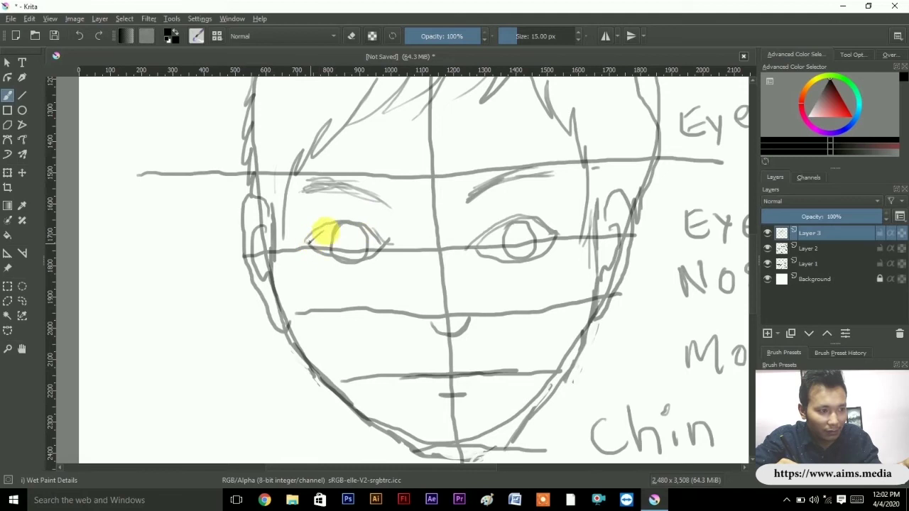
{"action": "mouse_move", "coordinate": [306, 243]}
{"action": "left_mouse_down"}
{"action": "mouse_move", "coordinate": [351, 226]}
{"action": "mouse_move", "coordinate": [395, 242]}
{"action": "left_mouse_up"}
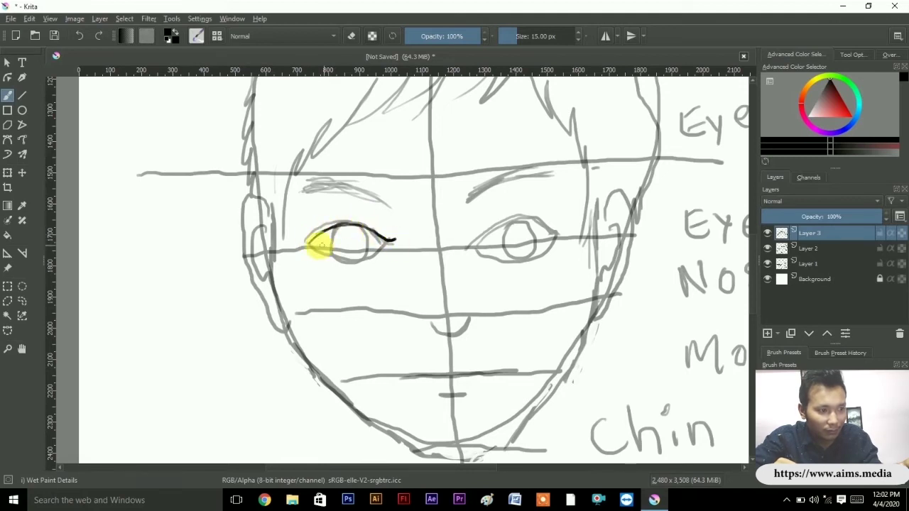
{"action": "left_click_drag", "start_coordinate": [311, 246], "coordinate": [393, 243]}
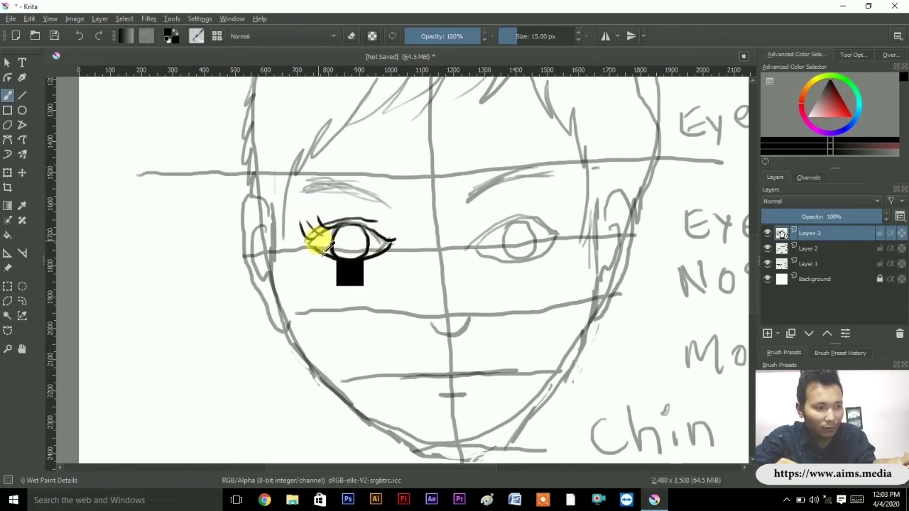
{"action": "mouse_move", "coordinate": [319, 229]}
{"action": "left_mouse_down"}
{"action": "mouse_move", "coordinate": [303, 220]}
{"action": "mouse_move", "coordinate": [335, 226]}
{"action": "left_mouse_up"}
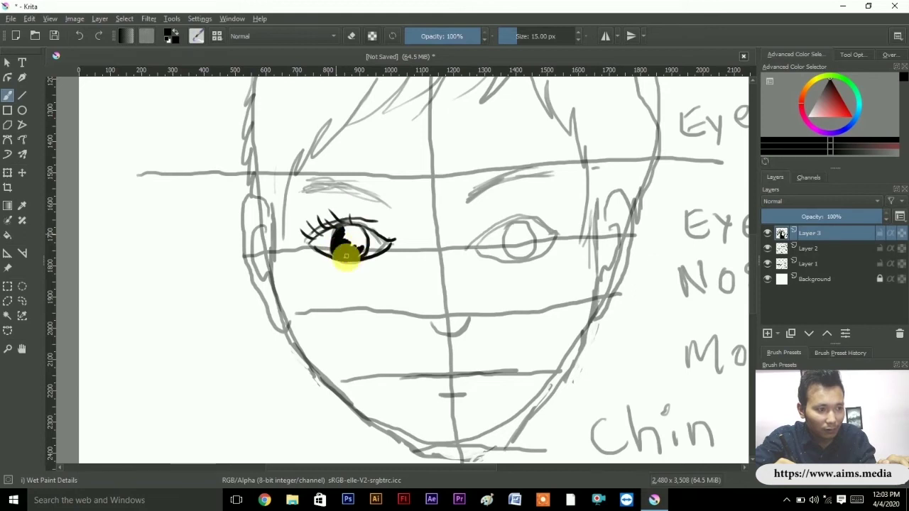
{"action": "left_click_drag", "start_coordinate": [346, 256], "coordinate": [362, 256]}
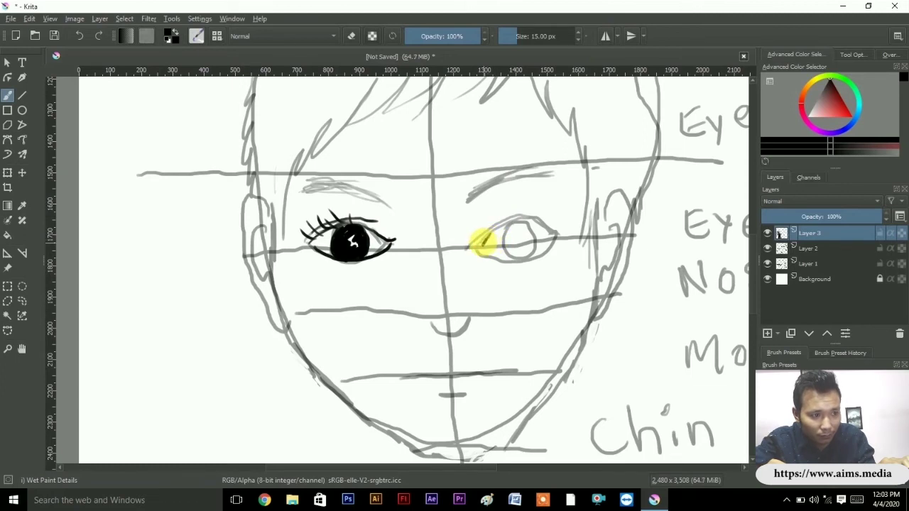
Ink the right eye's upper and lower lids and begin its pupil.
{"action": "left_click_drag", "start_coordinate": [483, 237], "coordinate": [537, 230]}
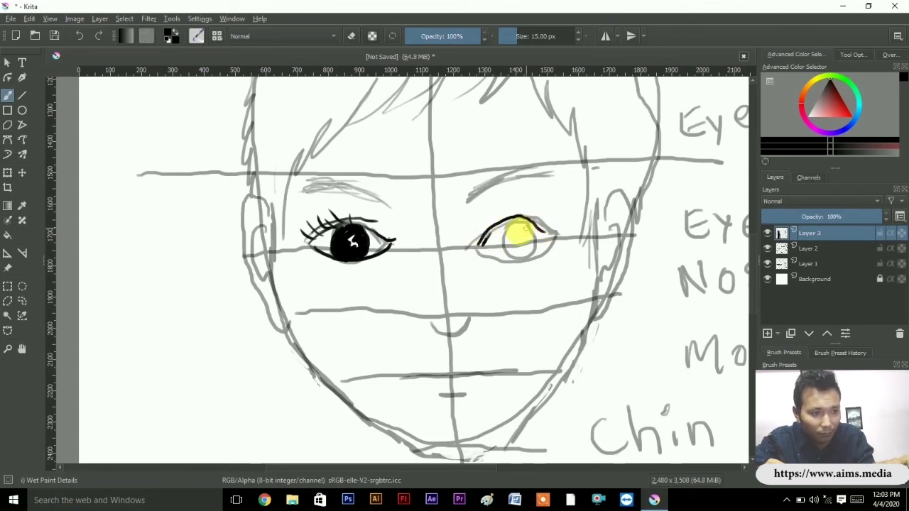
{"action": "left_click_drag", "start_coordinate": [479, 242], "coordinate": [560, 236]}
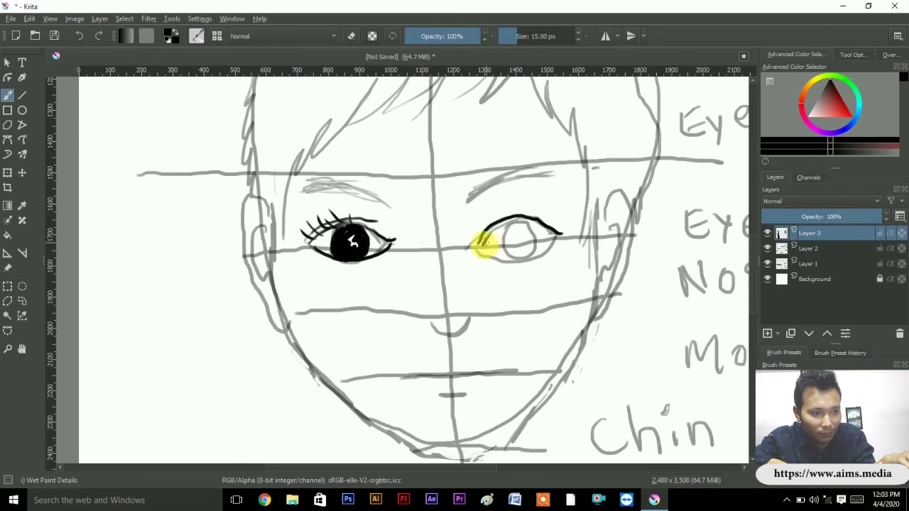
{"action": "mouse_move", "coordinate": [487, 244]}
{"action": "left_mouse_down"}
{"action": "mouse_move", "coordinate": [498, 255]}
{"action": "mouse_move", "coordinate": [559, 235]}
{"action": "left_mouse_up"}
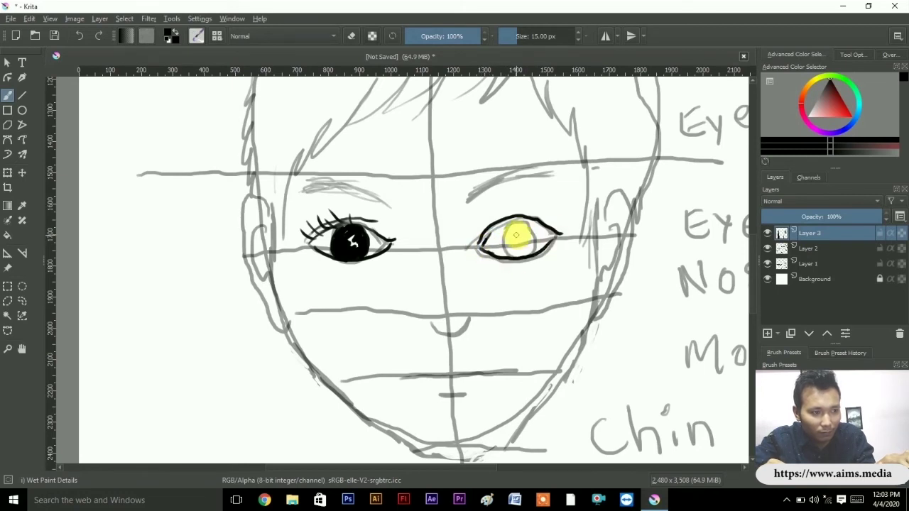
{"action": "mouse_move", "coordinate": [483, 241]}
{"action": "left_mouse_down"}
{"action": "mouse_move", "coordinate": [529, 224]}
{"action": "mouse_move", "coordinate": [514, 256]}
{"action": "left_mouse_up"}
{"action": "left_click", "coordinate": [508, 230]}
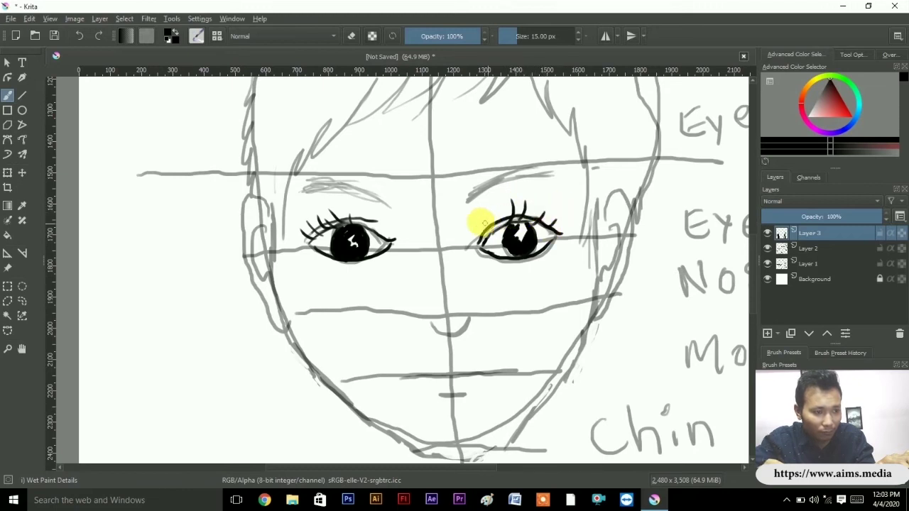
Ink both eyebrows, then the nose's curved underside and its two nostrils.
{"action": "mouse_move", "coordinate": [476, 192]}
{"action": "left_mouse_down"}
{"action": "mouse_move", "coordinate": [495, 176]}
{"action": "mouse_move", "coordinate": [488, 187]}
{"action": "mouse_move", "coordinate": [528, 169]}
{"action": "mouse_move", "coordinate": [543, 176]}
{"action": "mouse_move", "coordinate": [477, 183]}
{"action": "mouse_move", "coordinate": [538, 179]}
{"action": "left_mouse_up"}
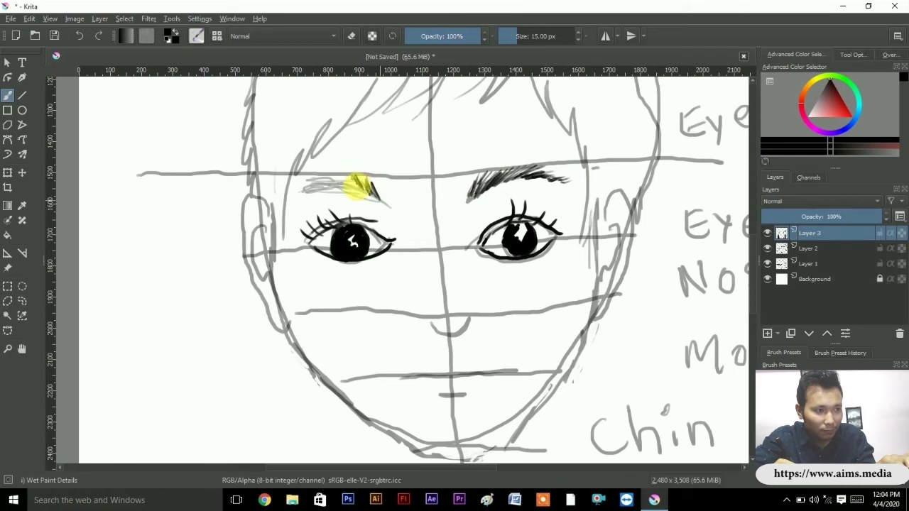
{"action": "left_click_drag", "start_coordinate": [351, 186], "coordinate": [335, 177]}
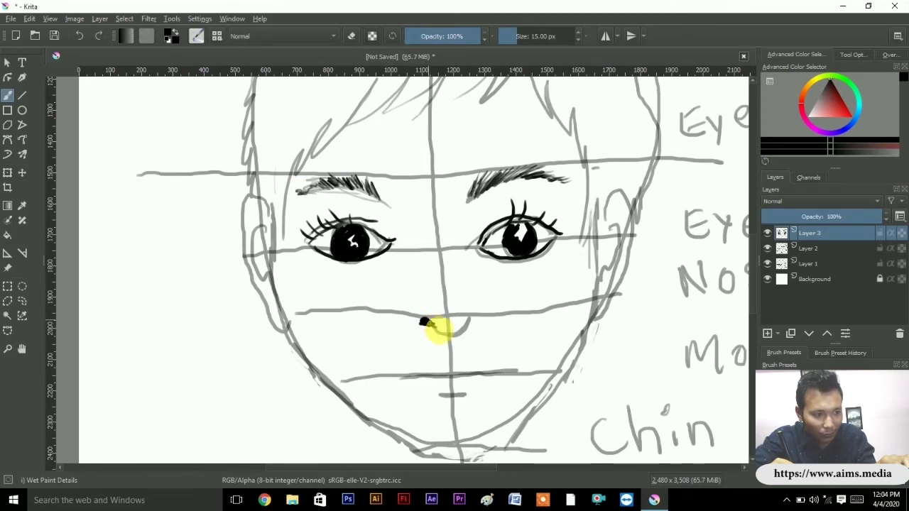
{"action": "left_click_drag", "start_coordinate": [426, 322], "coordinate": [462, 330]}
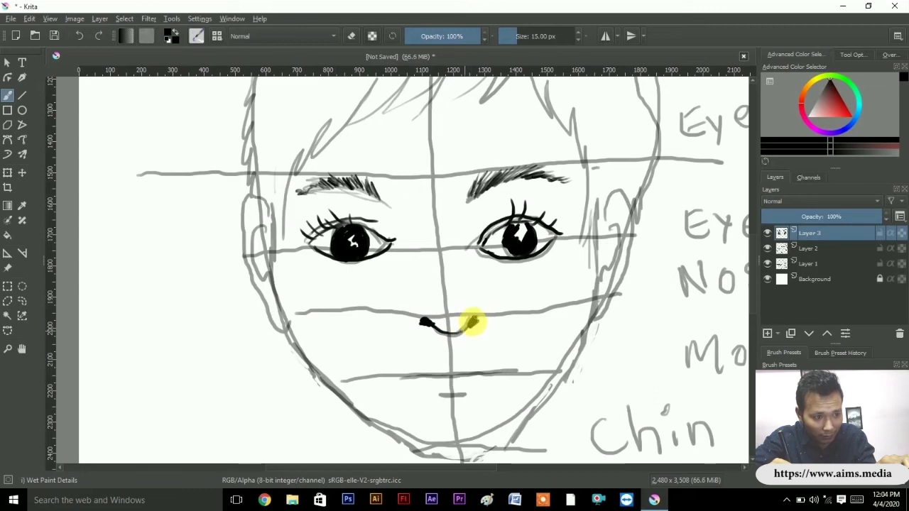
{"action": "left_click_drag", "start_coordinate": [472, 322], "coordinate": [476, 321]}
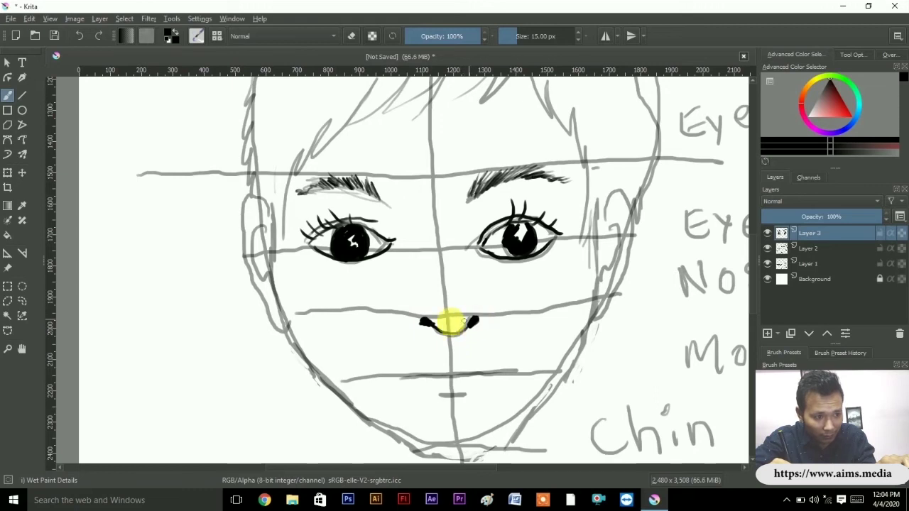
{"action": "left_click", "coordinate": [409, 310]}
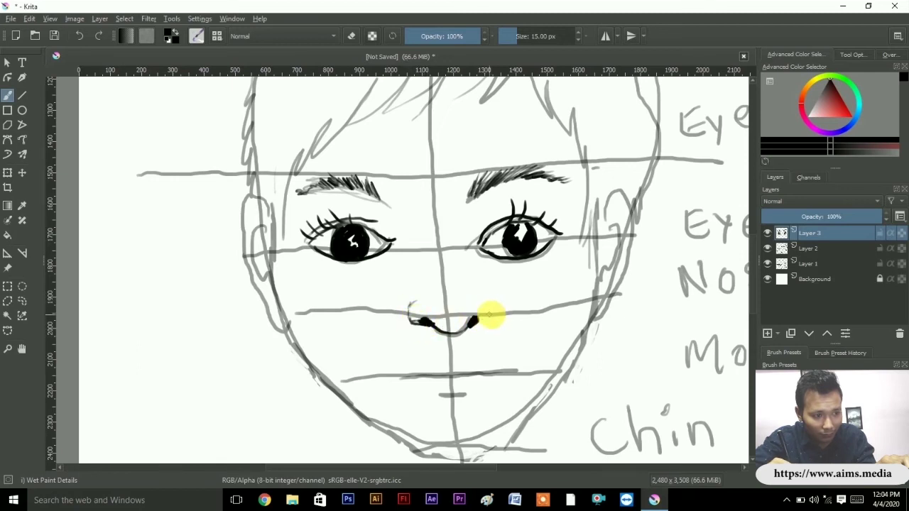
{"action": "left_click_drag", "start_coordinate": [489, 306], "coordinate": [478, 325]}
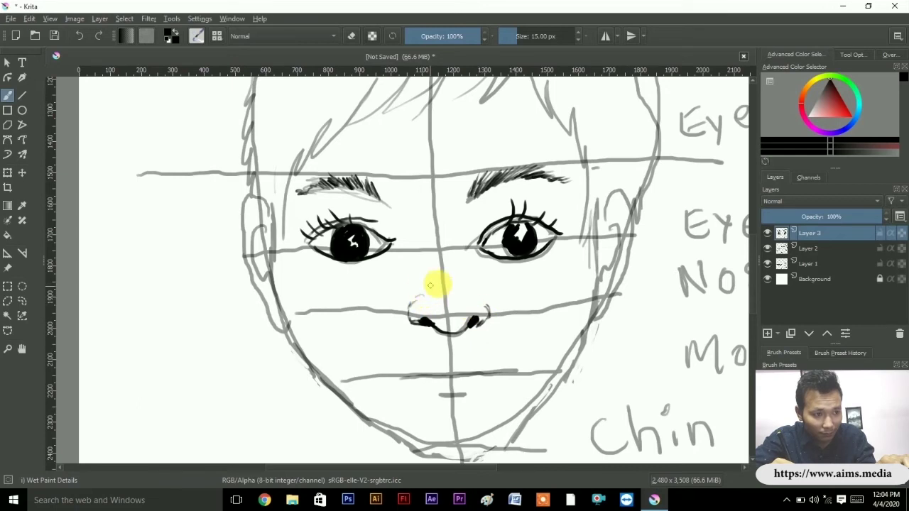
{"action": "left_click_drag", "start_coordinate": [439, 287], "coordinate": [438, 190]}
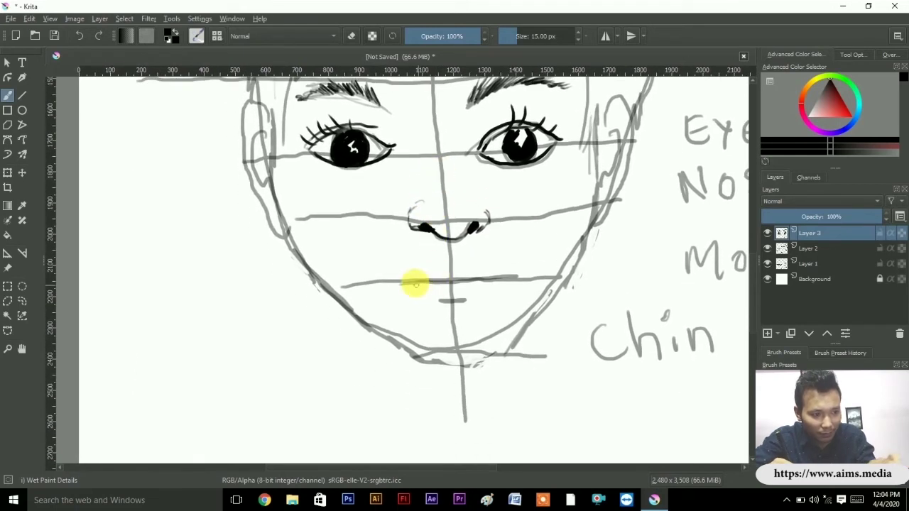
Ink the mouth line, a short lower-lip stroke and small upper-lip curves.
{"action": "left_click_drag", "start_coordinate": [423, 282], "coordinate": [486, 282]}
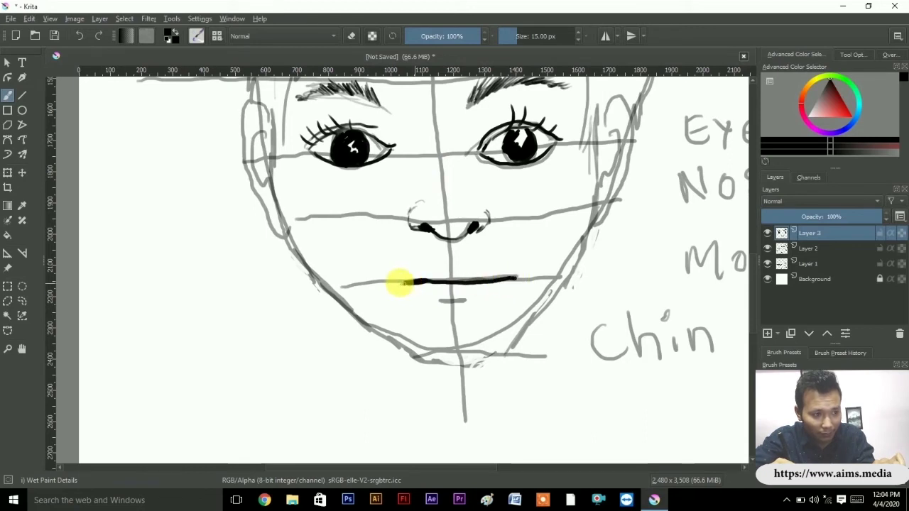
{"action": "left_click_drag", "start_coordinate": [434, 299], "coordinate": [468, 300]}
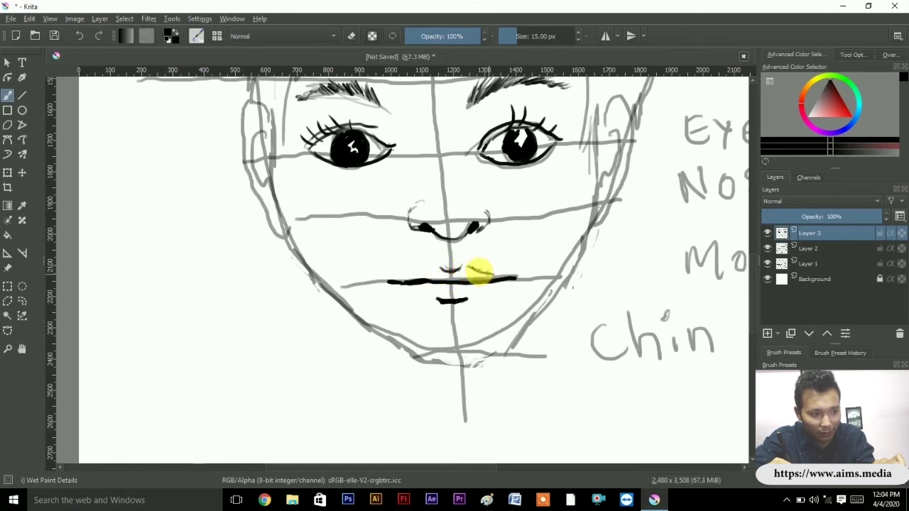
{"action": "left_click_drag", "start_coordinate": [479, 271], "coordinate": [495, 275]}
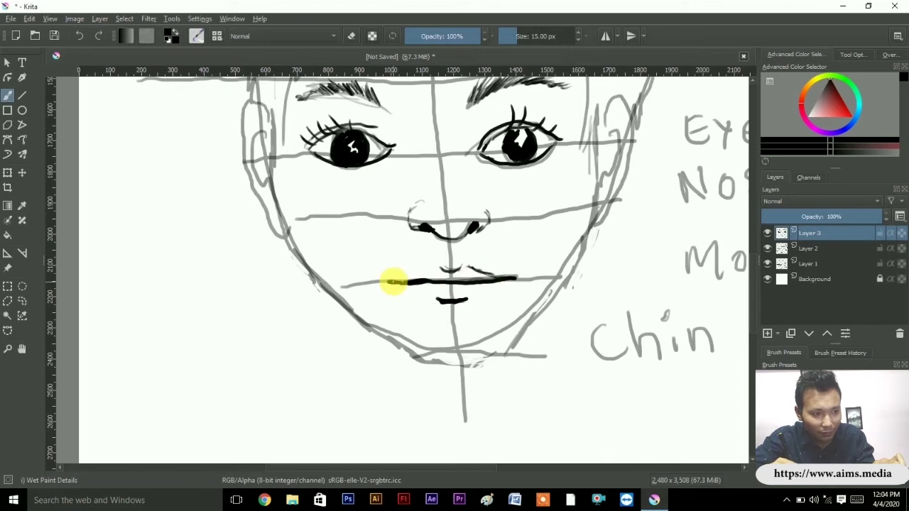
{"action": "left_click_drag", "start_coordinate": [394, 283], "coordinate": [434, 271]}
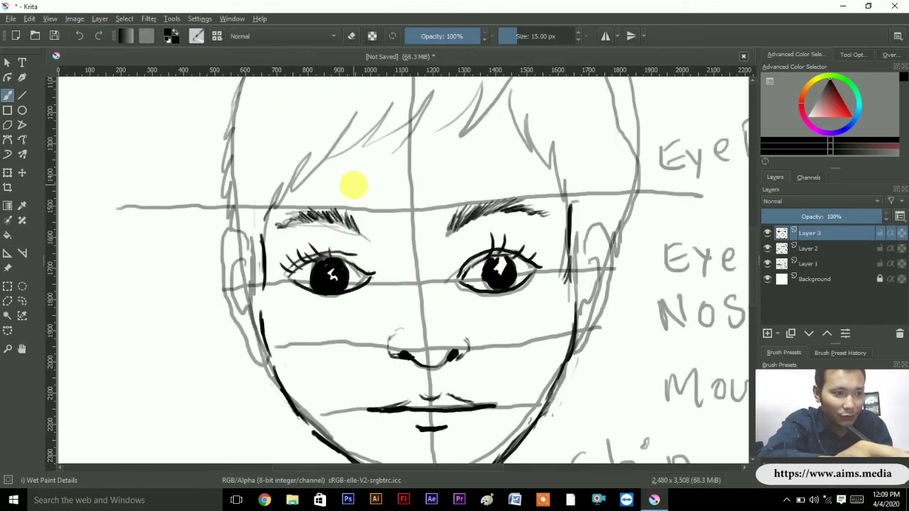
Ink black fringe strands across the forehead and hair strands at the head's sides.
{"action": "scroll", "coordinate": [359, 193], "scroll_direction": "up", "scroll_amount": 1}
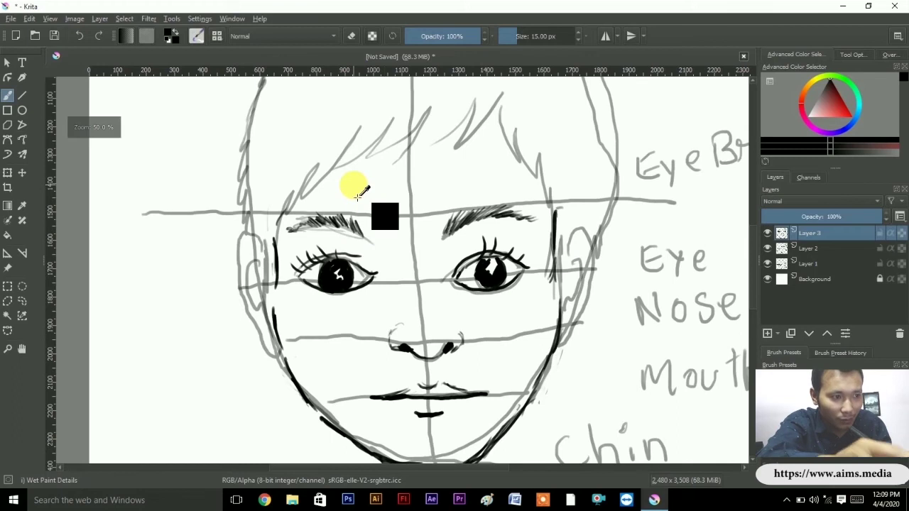
{"action": "scroll", "coordinate": [358, 193], "scroll_direction": "down", "scroll_amount": 1}
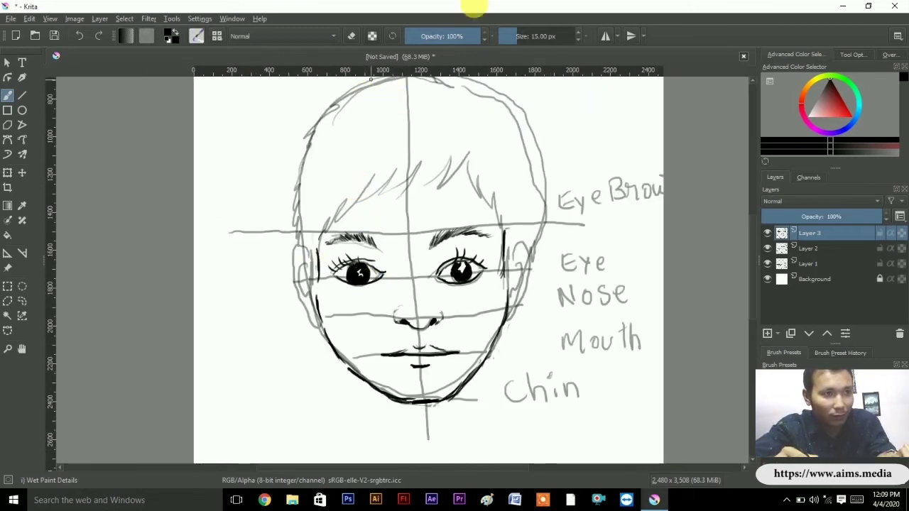
{"action": "left_click_drag", "start_coordinate": [432, 163], "coordinate": [449, 141]}
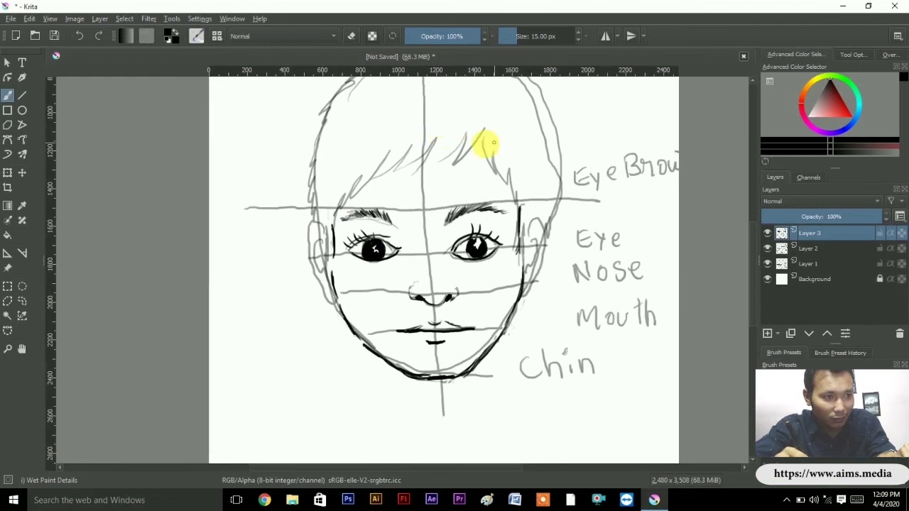
{"action": "left_click_drag", "start_coordinate": [448, 177], "coordinate": [484, 132]}
{"action": "mouse_move", "coordinate": [421, 189]}
{"action": "left_mouse_down"}
{"action": "mouse_move", "coordinate": [455, 143]}
{"action": "mouse_move", "coordinate": [430, 141]}
{"action": "left_mouse_up"}
{"action": "left_click_drag", "start_coordinate": [389, 181], "coordinate": [408, 149]}
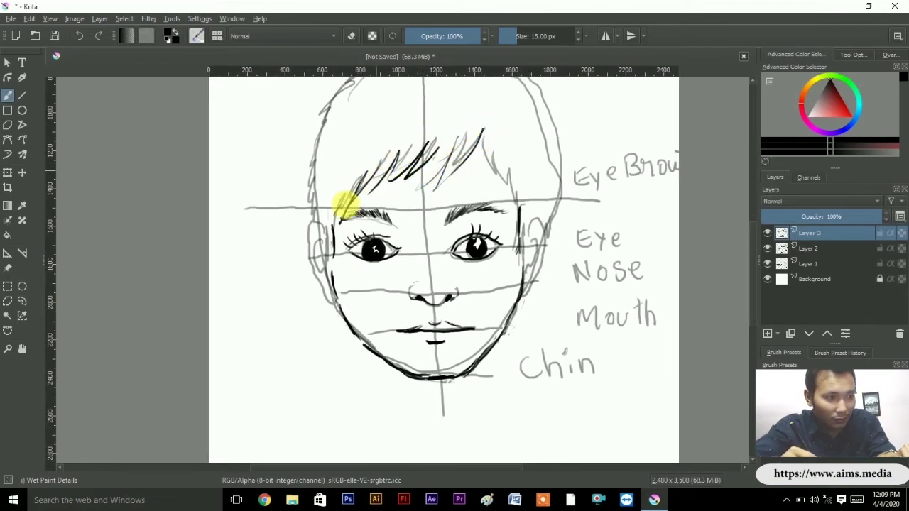
{"action": "left_click_drag", "start_coordinate": [334, 242], "coordinate": [355, 196]}
{"action": "left_click_drag", "start_coordinate": [323, 256], "coordinate": [348, 213]}
{"action": "mouse_move", "coordinate": [500, 165]}
{"action": "left_mouse_down"}
{"action": "mouse_move", "coordinate": [488, 145]}
{"action": "mouse_move", "coordinate": [495, 171]}
{"action": "left_mouse_up"}
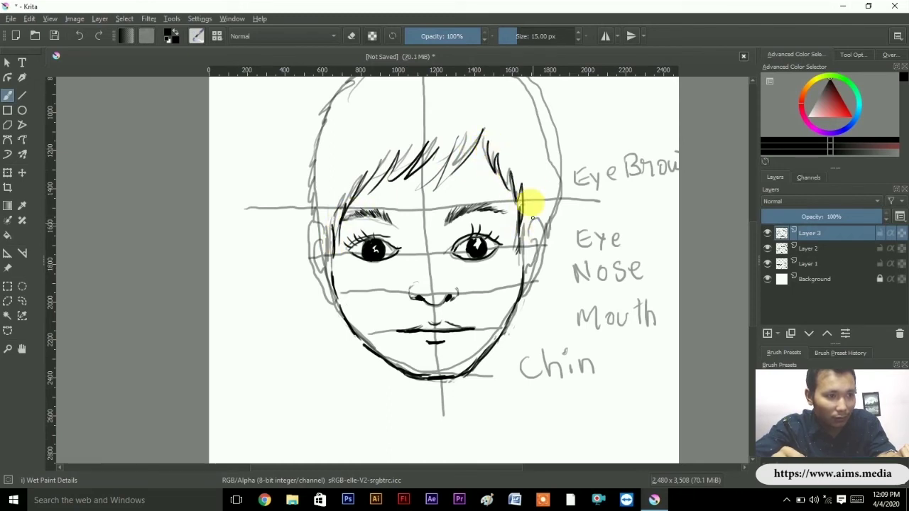
Ink the hair outline down the left and right sides of the head.
{"action": "mouse_move", "coordinate": [502, 89]}
{"action": "left_mouse_down"}
{"action": "mouse_move", "coordinate": [510, 146]}
{"action": "mouse_move", "coordinate": [473, 115]}
{"action": "mouse_move", "coordinate": [405, 122]}
{"action": "mouse_move", "coordinate": [329, 172]}
{"action": "left_mouse_up"}
{"action": "left_click_drag", "start_coordinate": [321, 206], "coordinate": [324, 293]}
{"action": "mouse_move", "coordinate": [501, 132]}
{"action": "left_mouse_down"}
{"action": "mouse_move", "coordinate": [519, 137]}
{"action": "mouse_move", "coordinate": [544, 170]}
{"action": "mouse_move", "coordinate": [558, 252]}
{"action": "left_mouse_up"}
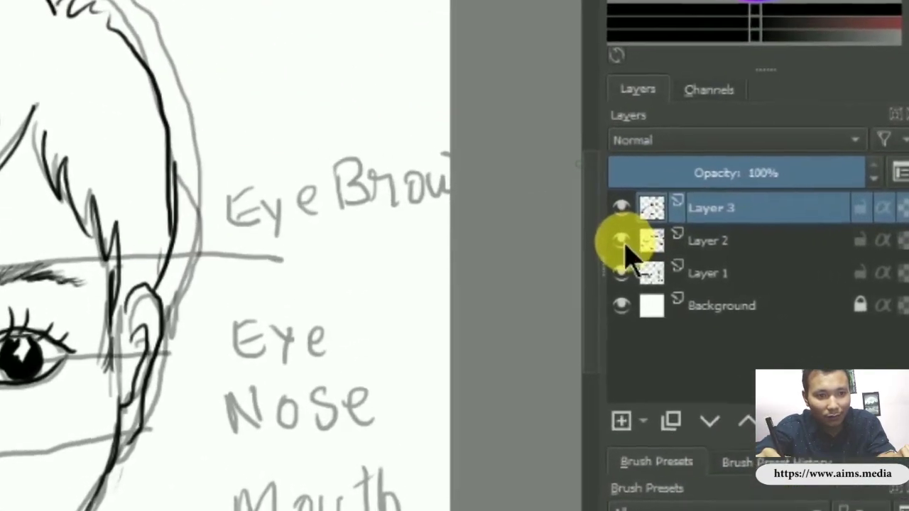
Hide Layer 2 and Layer 1, touch up the head's right side, and review the line art.
{"action": "left_click", "coordinate": [622, 240]}
{"action": "left_click", "coordinate": [621, 272]}
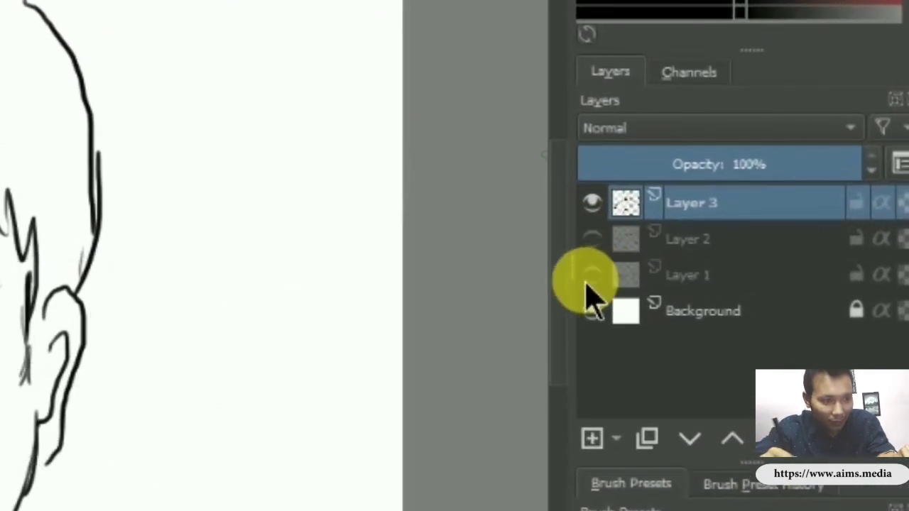
{"action": "left_click_drag", "start_coordinate": [571, 266], "coordinate": [575, 207]}
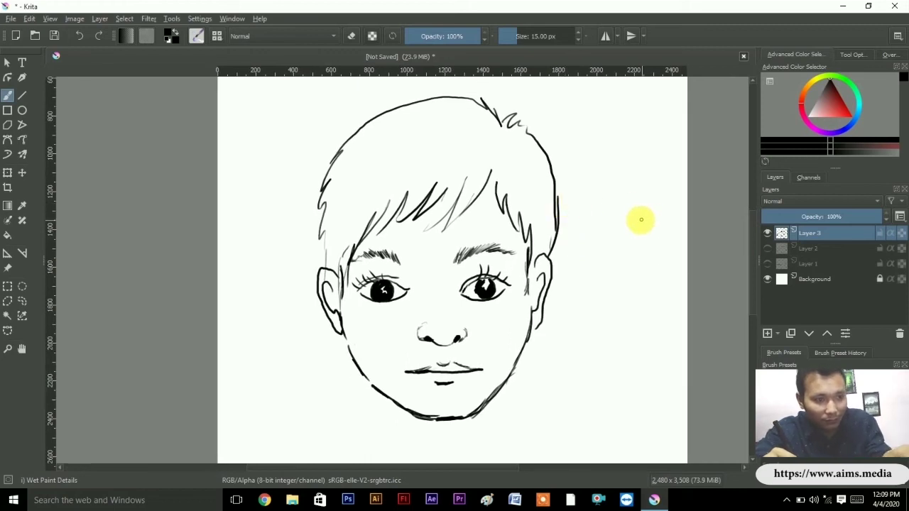
{"action": "left_click_drag", "start_coordinate": [554, 240], "coordinate": [546, 197]}
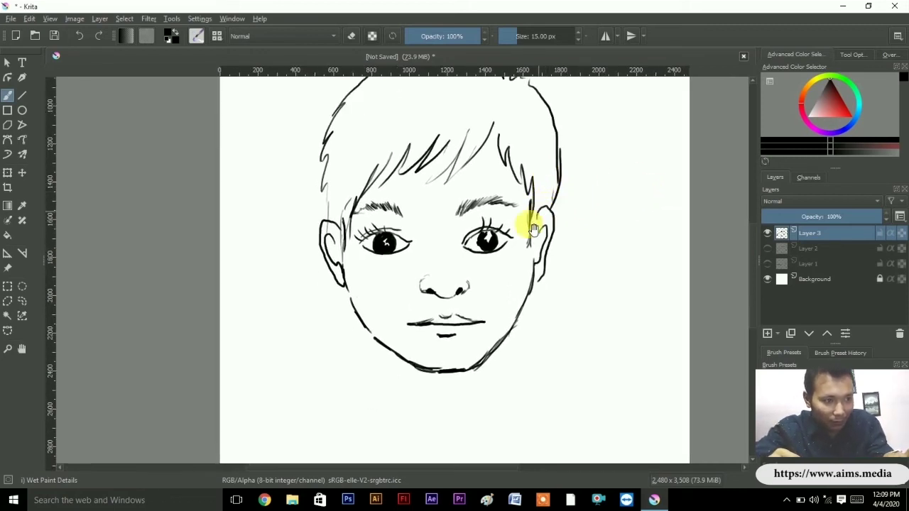
{"action": "left_click_drag", "start_coordinate": [533, 229], "coordinate": [524, 208]}
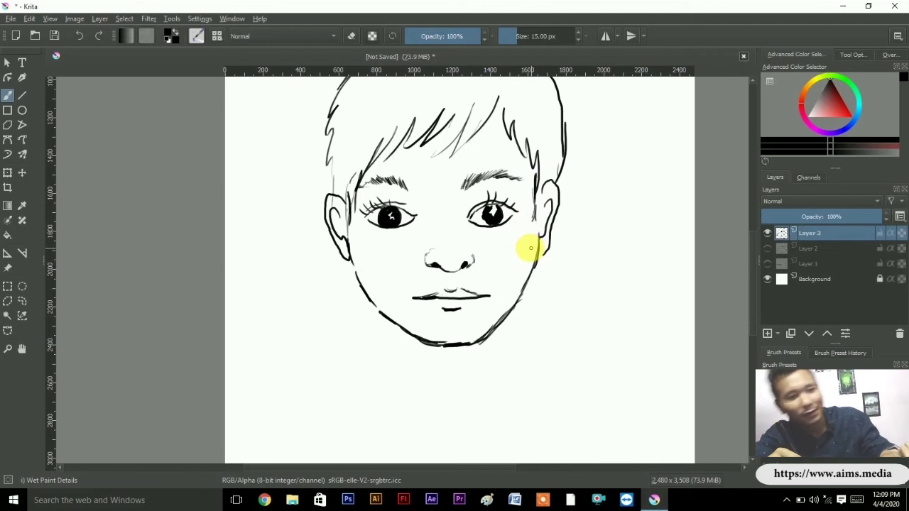
{"action": "left_click_drag", "start_coordinate": [523, 233], "coordinate": [533, 273]}
{"action": "left_click_drag", "start_coordinate": [524, 227], "coordinate": [526, 253]}
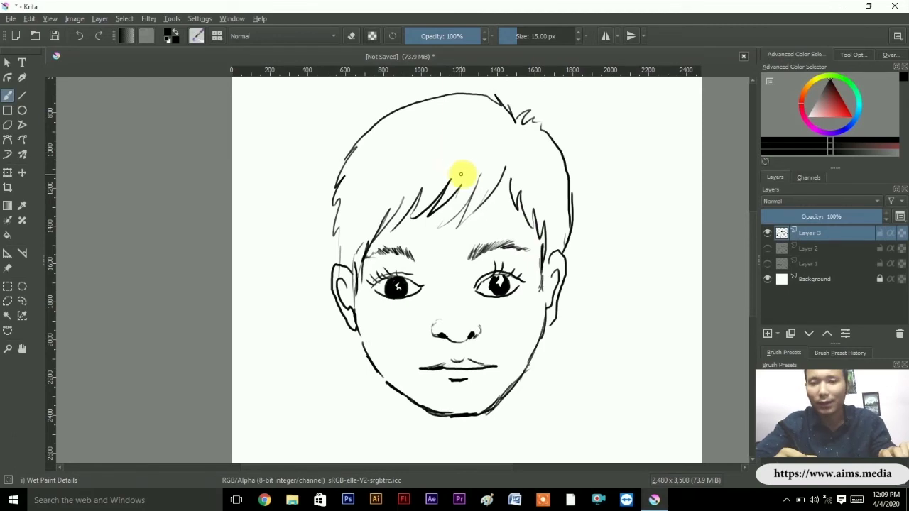
{"action": "scroll", "coordinate": [438, 192], "scroll_direction": "down", "scroll_amount": 2}
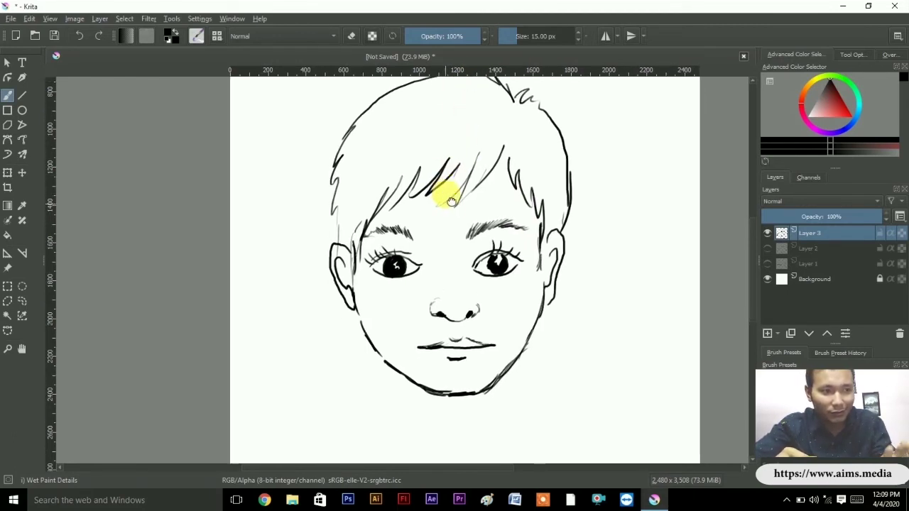
{"action": "scroll", "coordinate": [419, 177], "scroll_direction": "up", "scroll_amount": 1}
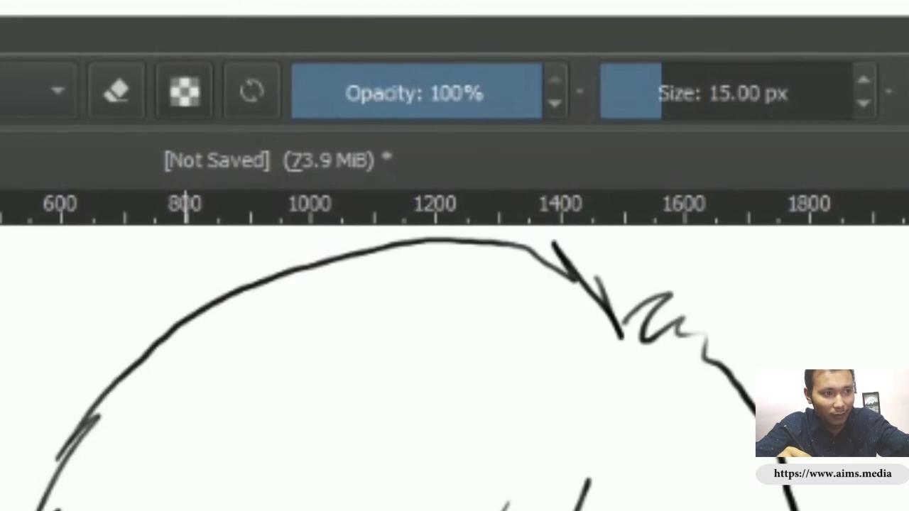
Set brush opacity to 63% and shade around the left eye and temple.
{"action": "mouse_move", "coordinate": [434, 106]}
{"action": "left_mouse_down"}
{"action": "mouse_move", "coordinate": [473, 122]}
{"action": "mouse_move", "coordinate": [462, 136]}
{"action": "left_mouse_up"}
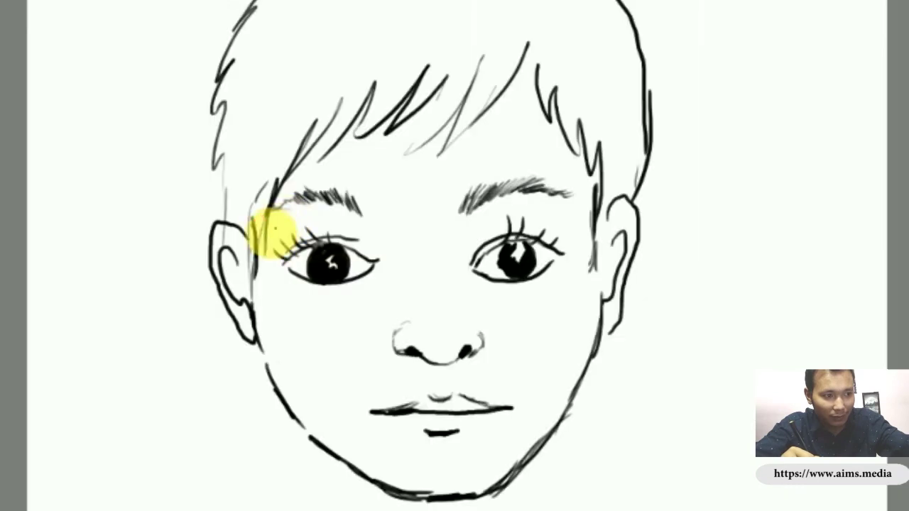
{"action": "mouse_move", "coordinate": [292, 224]}
{"action": "left_mouse_down"}
{"action": "mouse_move", "coordinate": [280, 213]}
{"action": "mouse_move", "coordinate": [274, 223]}
{"action": "mouse_move", "coordinate": [284, 237]}
{"action": "mouse_move", "coordinate": [321, 196]}
{"action": "mouse_move", "coordinate": [324, 203]}
{"action": "mouse_move", "coordinate": [363, 185]}
{"action": "mouse_move", "coordinate": [321, 218]}
{"action": "mouse_move", "coordinate": [333, 202]}
{"action": "mouse_move", "coordinate": [361, 209]}
{"action": "mouse_move", "coordinate": [375, 223]}
{"action": "mouse_move", "coordinate": [363, 237]}
{"action": "left_mouse_up"}
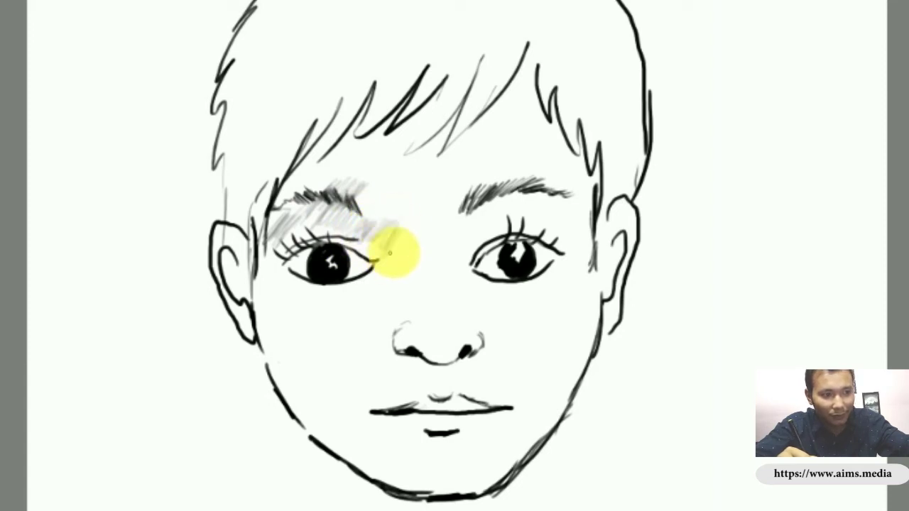
{"action": "mouse_move", "coordinate": [381, 247]}
{"action": "left_mouse_down"}
{"action": "mouse_move", "coordinate": [410, 257]}
{"action": "mouse_move", "coordinate": [402, 290]}
{"action": "mouse_move", "coordinate": [401, 241]}
{"action": "mouse_move", "coordinate": [405, 269]}
{"action": "mouse_move", "coordinate": [416, 264]}
{"action": "mouse_move", "coordinate": [410, 231]}
{"action": "mouse_move", "coordinate": [419, 217]}
{"action": "mouse_move", "coordinate": [412, 304]}
{"action": "mouse_move", "coordinate": [419, 300]}
{"action": "mouse_move", "coordinate": [424, 327]}
{"action": "left_mouse_up"}
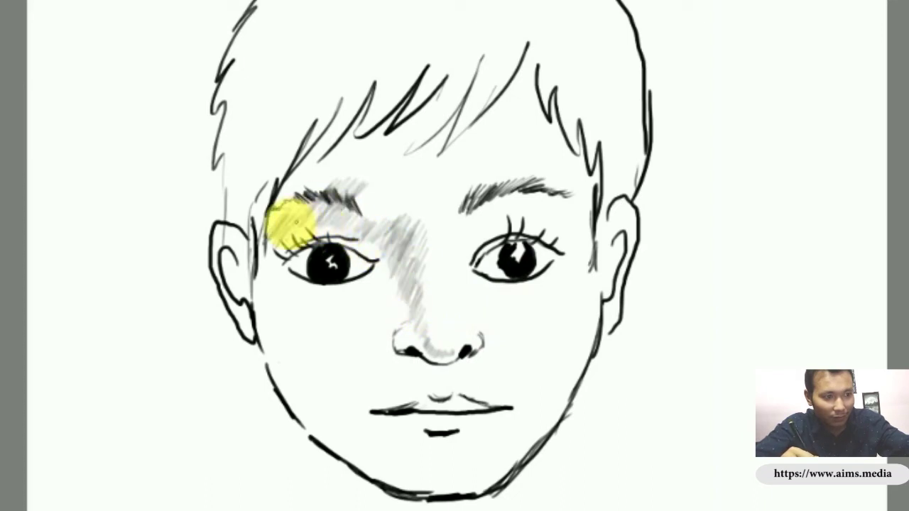
{"action": "mouse_move", "coordinate": [291, 223]}
{"action": "left_mouse_down"}
{"action": "mouse_move", "coordinate": [274, 243]}
{"action": "mouse_move", "coordinate": [263, 294]}
{"action": "mouse_move", "coordinate": [299, 293]}
{"action": "mouse_move", "coordinate": [334, 308]}
{"action": "mouse_move", "coordinate": [365, 284]}
{"action": "mouse_move", "coordinate": [365, 308]}
{"action": "mouse_move", "coordinate": [403, 273]}
{"action": "left_mouse_up"}
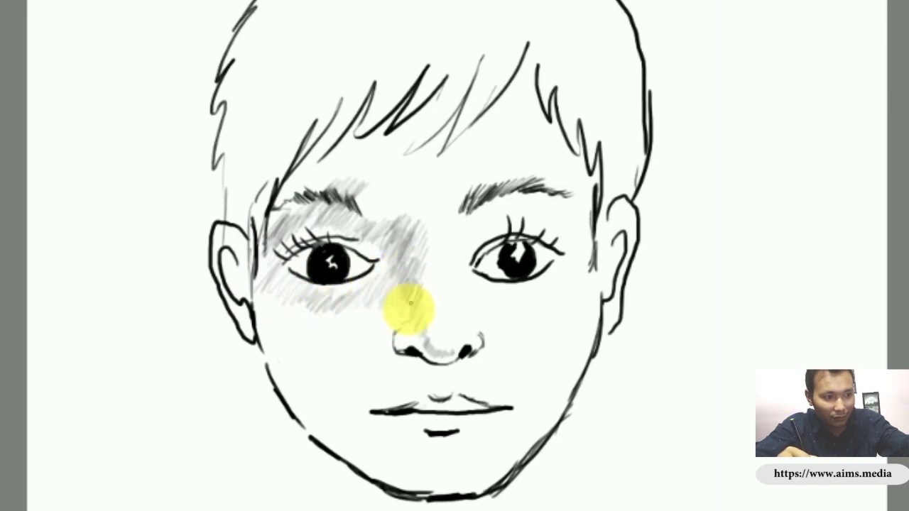
Shade down the left side of the nose and darken both nostrils.
{"action": "mouse_move", "coordinate": [410, 315]}
{"action": "left_mouse_down"}
{"action": "mouse_move", "coordinate": [393, 334]}
{"action": "mouse_move", "coordinate": [387, 357]}
{"action": "mouse_move", "coordinate": [395, 362]}
{"action": "left_mouse_up"}
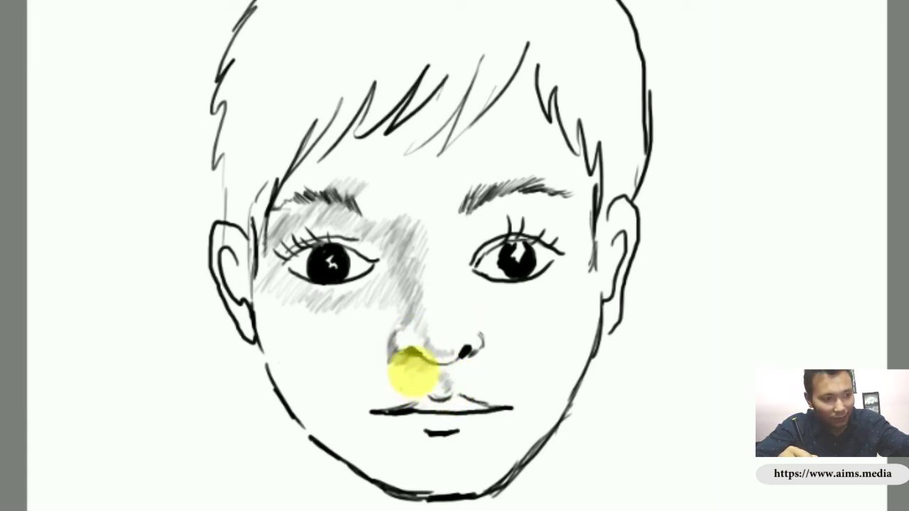
{"action": "left_click_drag", "start_coordinate": [411, 369], "coordinate": [368, 376]}
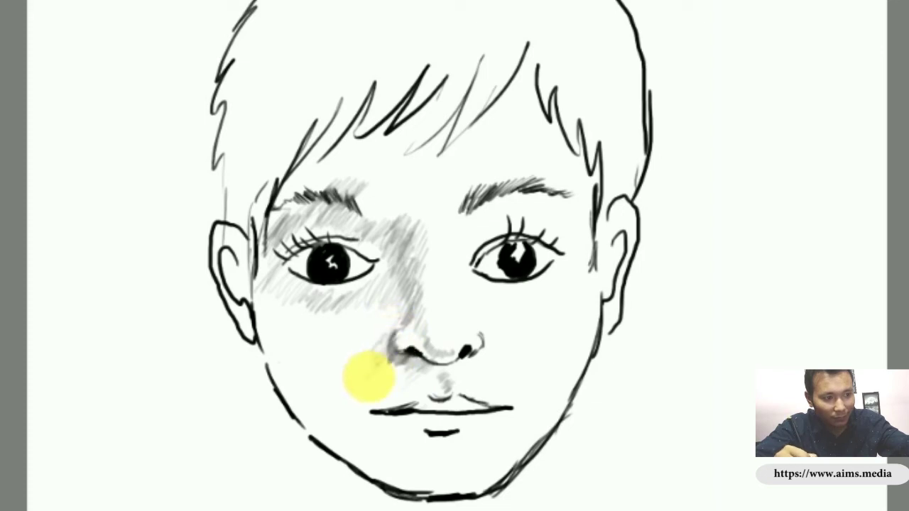
{"action": "mouse_move", "coordinate": [446, 335]}
{"action": "left_mouse_down"}
{"action": "mouse_move", "coordinate": [479, 343]}
{"action": "mouse_move", "coordinate": [463, 363]}
{"action": "left_mouse_up"}
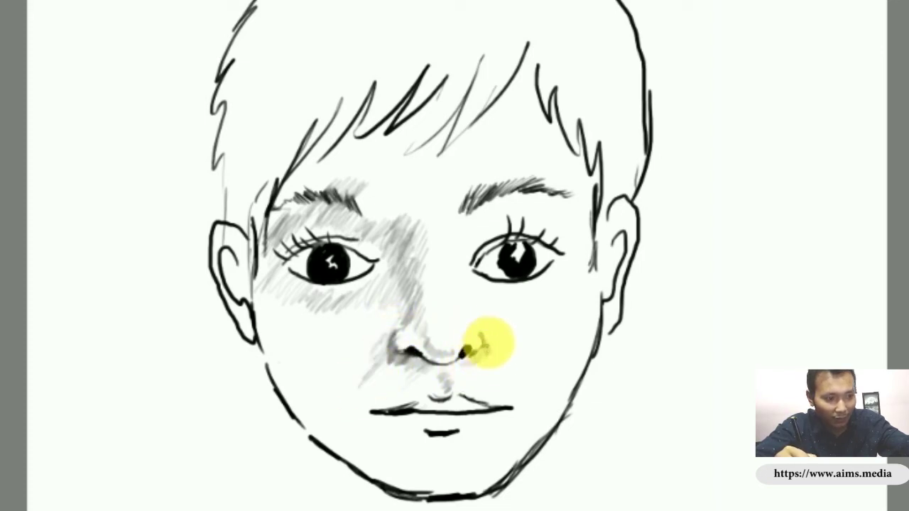
{"action": "left_click_drag", "start_coordinate": [463, 310], "coordinate": [480, 183]}
{"action": "mouse_move", "coordinate": [442, 304]}
{"action": "left_mouse_down"}
{"action": "mouse_move", "coordinate": [475, 304]}
{"action": "mouse_move", "coordinate": [473, 319]}
{"action": "mouse_move", "coordinate": [451, 310]}
{"action": "mouse_move", "coordinate": [430, 325]}
{"action": "mouse_move", "coordinate": [438, 367]}
{"action": "left_mouse_up"}
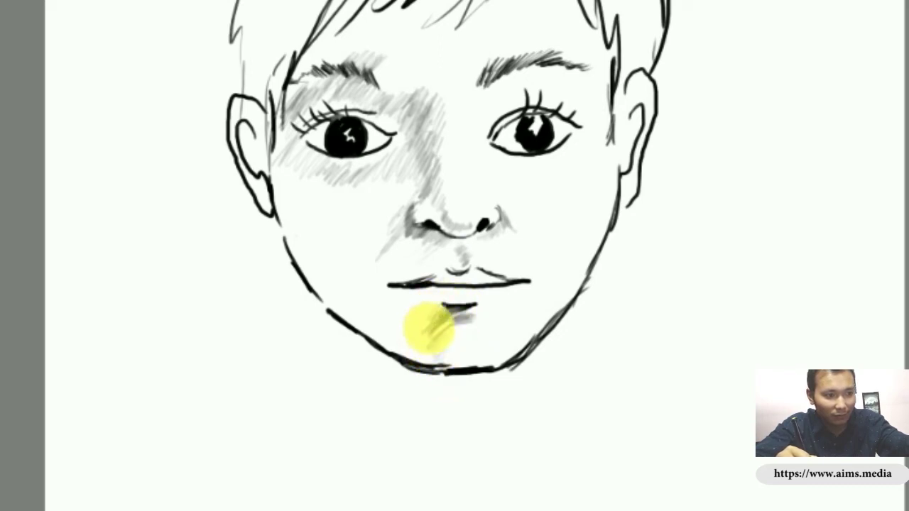
Shade the chin, the left cheek down to the jaw, and the inner right eyebrow.
{"action": "mouse_move", "coordinate": [449, 309]}
{"action": "left_mouse_down"}
{"action": "mouse_move", "coordinate": [418, 355]}
{"action": "mouse_move", "coordinate": [458, 367]}
{"action": "mouse_move", "coordinate": [402, 334]}
{"action": "left_mouse_up"}
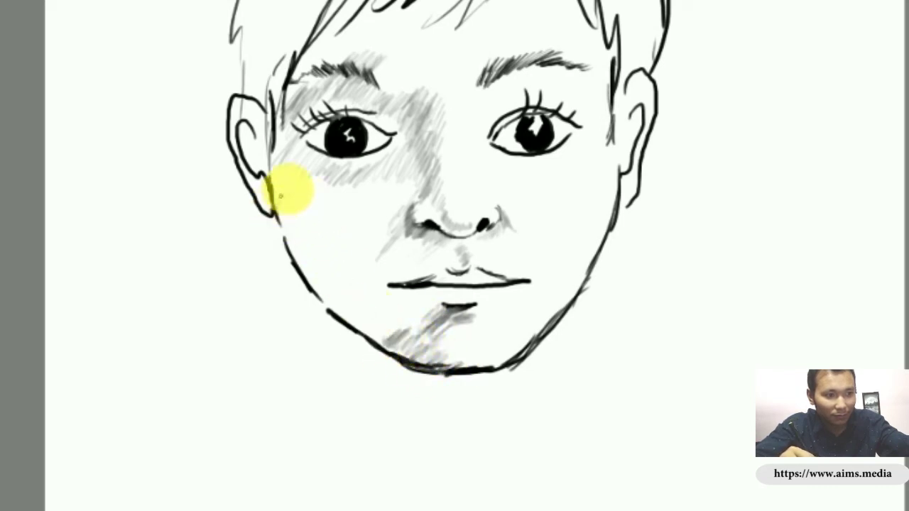
{"action": "mouse_move", "coordinate": [279, 184]}
{"action": "left_mouse_down"}
{"action": "mouse_move", "coordinate": [301, 223]}
{"action": "mouse_move", "coordinate": [299, 253]}
{"action": "mouse_move", "coordinate": [314, 270]}
{"action": "mouse_move", "coordinate": [304, 284]}
{"action": "mouse_move", "coordinate": [300, 274]}
{"action": "mouse_move", "coordinate": [345, 284]}
{"action": "mouse_move", "coordinate": [331, 319]}
{"action": "mouse_move", "coordinate": [347, 316]}
{"action": "left_mouse_up"}
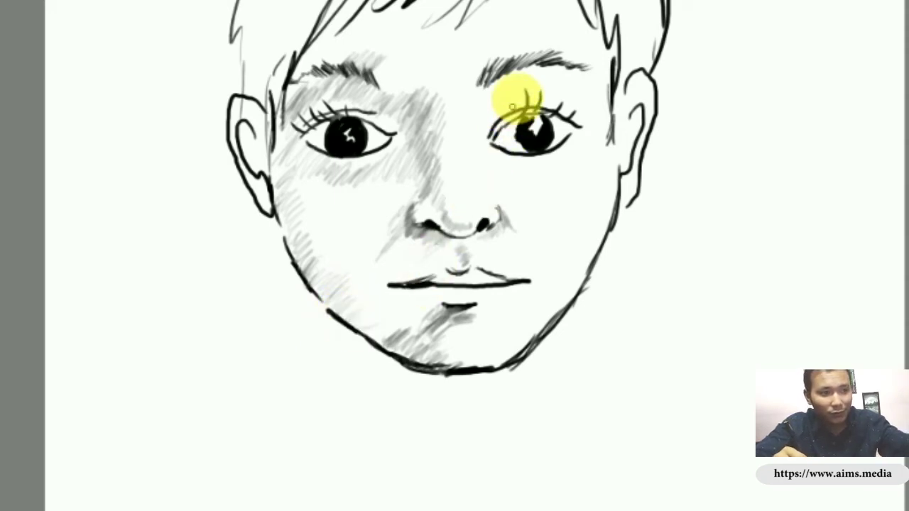
{"action": "mouse_move", "coordinate": [501, 95]}
{"action": "left_mouse_down"}
{"action": "mouse_move", "coordinate": [487, 88]}
{"action": "mouse_move", "coordinate": [507, 77]}
{"action": "mouse_move", "coordinate": [495, 102]}
{"action": "mouse_move", "coordinate": [531, 78]}
{"action": "mouse_move", "coordinate": [518, 91]}
{"action": "mouse_move", "coordinate": [523, 97]}
{"action": "mouse_move", "coordinate": [573, 75]}
{"action": "mouse_move", "coordinate": [559, 88]}
{"action": "mouse_move", "coordinate": [589, 112]}
{"action": "mouse_move", "coordinate": [497, 112]}
{"action": "mouse_move", "coordinate": [475, 122]}
{"action": "mouse_move", "coordinate": [478, 85]}
{"action": "mouse_move", "coordinate": [469, 137]}
{"action": "mouse_move", "coordinate": [495, 113]}
{"action": "mouse_move", "coordinate": [483, 152]}
{"action": "mouse_move", "coordinate": [489, 133]}
{"action": "mouse_move", "coordinate": [511, 130]}
{"action": "mouse_move", "coordinate": [513, 97]}
{"action": "mouse_move", "coordinate": [523, 116]}
{"action": "mouse_move", "coordinate": [515, 103]}
{"action": "left_mouse_up"}
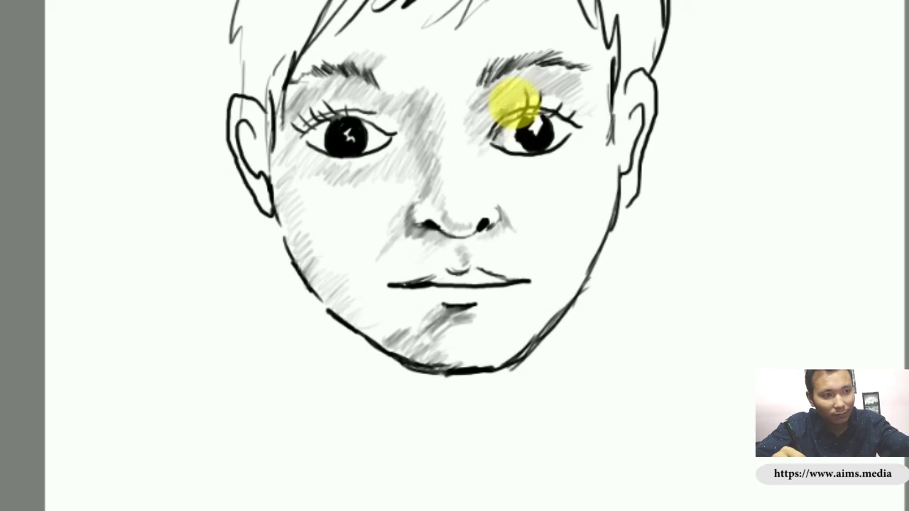
Shade under the right eye, grey the fringe strands, and shade the nose and inner left ear.
{"action": "left_click", "coordinate": [504, 168]}
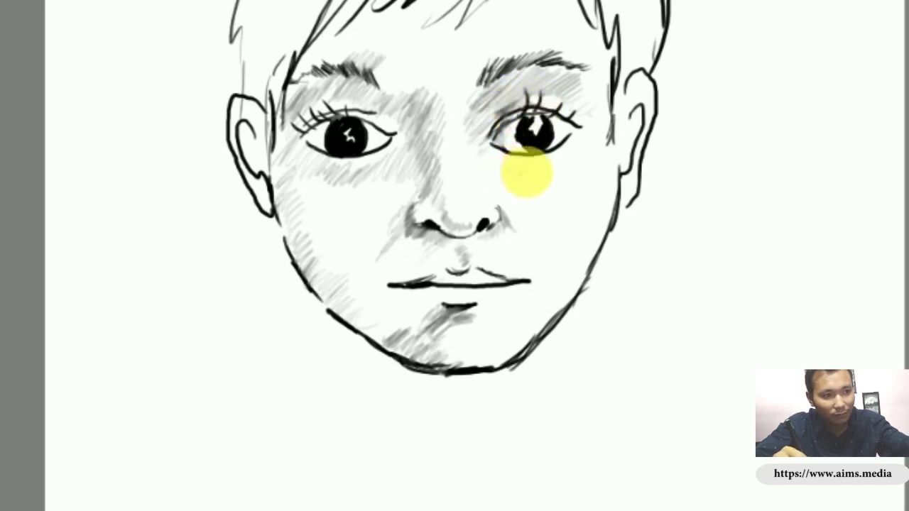
{"action": "mouse_move", "coordinate": [517, 163]}
{"action": "left_mouse_down"}
{"action": "mouse_move", "coordinate": [564, 152]}
{"action": "mouse_move", "coordinate": [517, 178]}
{"action": "left_mouse_up"}
{"action": "left_click_drag", "start_coordinate": [371, 172], "coordinate": [382, 144]}
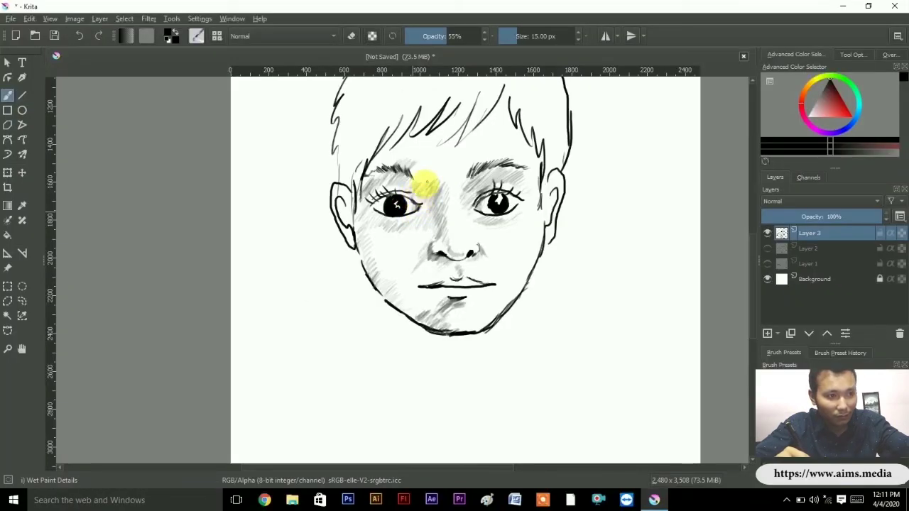
{"action": "mouse_move", "coordinate": [406, 142]}
{"action": "left_mouse_down"}
{"action": "mouse_move", "coordinate": [381, 146]}
{"action": "mouse_move", "coordinate": [381, 173]}
{"action": "left_mouse_up"}
{"action": "mouse_move", "coordinate": [438, 249]}
{"action": "left_mouse_down"}
{"action": "mouse_move", "coordinate": [406, 284]}
{"action": "mouse_move", "coordinate": [360, 261]}
{"action": "left_mouse_up"}
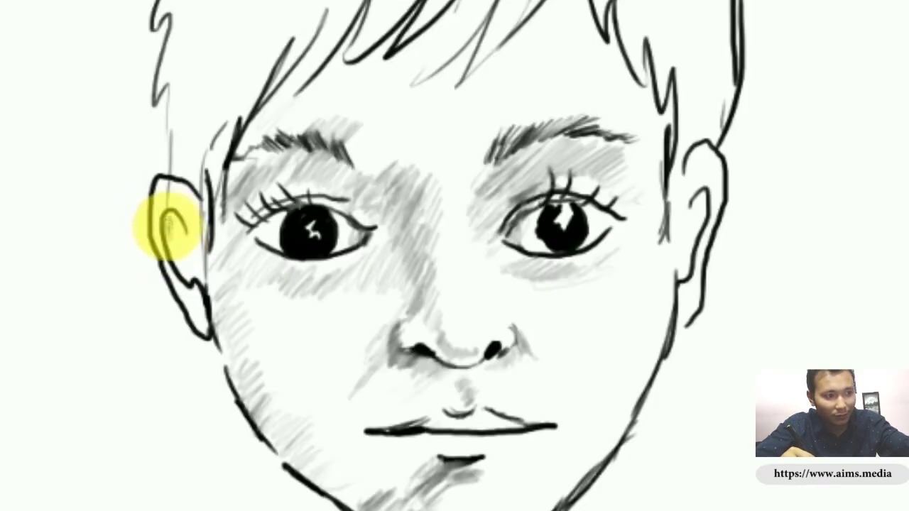
{"action": "mouse_move", "coordinate": [173, 227]}
{"action": "left_mouse_down"}
{"action": "mouse_move", "coordinate": [188, 272]}
{"action": "mouse_move", "coordinate": [194, 257]}
{"action": "mouse_move", "coordinate": [160, 182]}
{"action": "mouse_move", "coordinate": [142, 198]}
{"action": "mouse_move", "coordinate": [178, 189]}
{"action": "mouse_move", "coordinate": [195, 204]}
{"action": "mouse_move", "coordinate": [171, 203]}
{"action": "mouse_move", "coordinate": [175, 191]}
{"action": "mouse_move", "coordinate": [152, 234]}
{"action": "mouse_move", "coordinate": [167, 284]}
{"action": "mouse_move", "coordinate": [182, 321]}
{"action": "mouse_move", "coordinate": [181, 312]}
{"action": "mouse_move", "coordinate": [199, 315]}
{"action": "mouse_move", "coordinate": [193, 308]}
{"action": "mouse_move", "coordinate": [213, 324]}
{"action": "mouse_move", "coordinate": [302, 298]}
{"action": "mouse_move", "coordinate": [507, 272]}
{"action": "mouse_move", "coordinate": [629, 234]}
{"action": "mouse_move", "coordinate": [698, 193]}
{"action": "mouse_move", "coordinate": [690, 166]}
{"action": "mouse_move", "coordinate": [685, 187]}
{"action": "mouse_move", "coordinate": [702, 172]}
{"action": "mouse_move", "coordinate": [678, 306]}
{"action": "mouse_move", "coordinate": [690, 291]}
{"action": "mouse_move", "coordinate": [696, 203]}
{"action": "mouse_move", "coordinate": [685, 274]}
{"action": "mouse_move", "coordinate": [689, 209]}
{"action": "mouse_move", "coordinate": [675, 227]}
{"action": "mouse_move", "coordinate": [636, 201]}
{"action": "mouse_move", "coordinate": [595, 192]}
{"action": "mouse_move", "coordinate": [558, 213]}
{"action": "mouse_move", "coordinate": [544, 206]}
{"action": "left_mouse_up"}
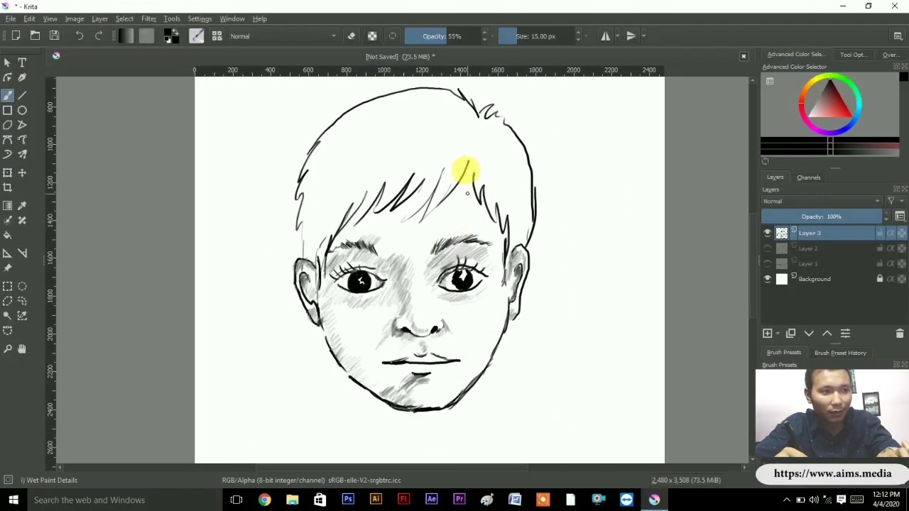
Enlarge the brush with the toolbar Size slider for broad soft shading.
{"action": "scroll", "coordinate": [463, 196], "scroll_direction": "up", "scroll_amount": 1}
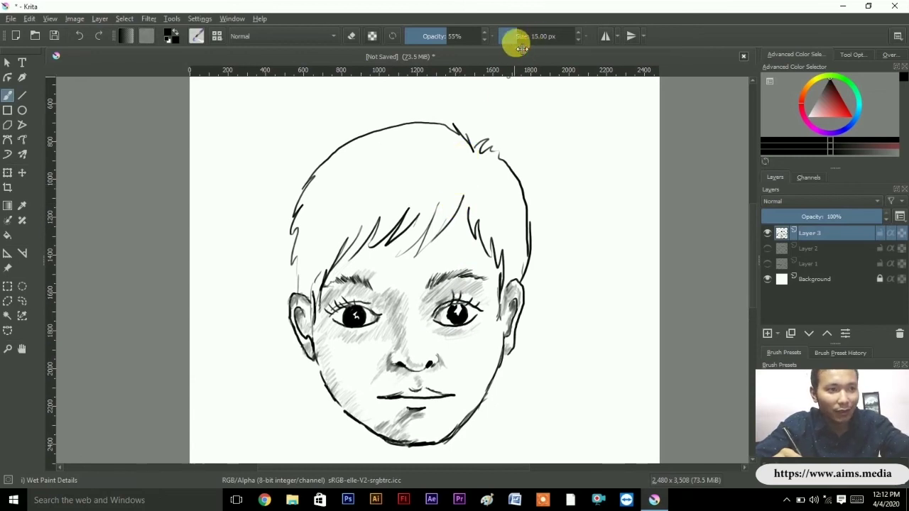
{"action": "left_click_drag", "start_coordinate": [522, 49], "coordinate": [537, 41]}
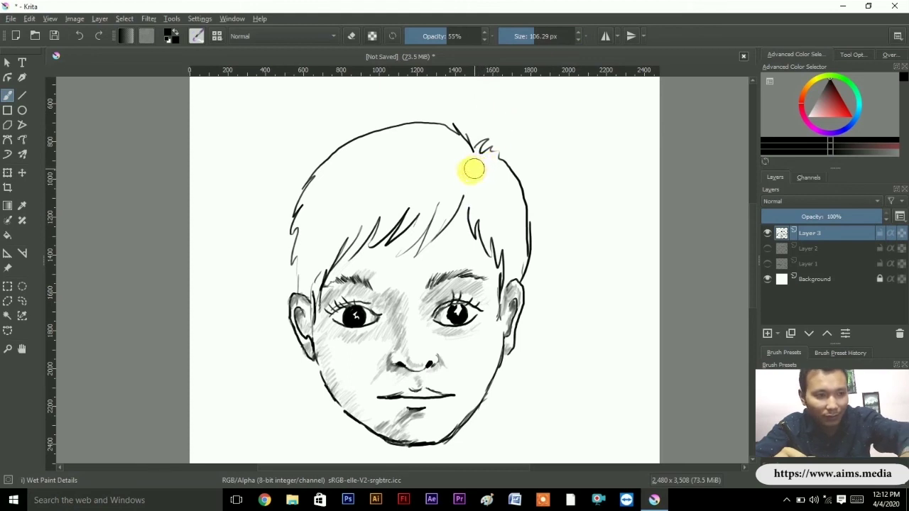
{"action": "mouse_move", "coordinate": [427, 142]}
{"action": "left_mouse_down"}
{"action": "mouse_move", "coordinate": [346, 204]}
{"action": "mouse_move", "coordinate": [324, 197]}
{"action": "mouse_move", "coordinate": [298, 244]}
{"action": "left_mouse_up"}
Paint soft grey shading over the hair from both temples up to the hairline, redoing one stroke.
{"action": "left_click_drag", "start_coordinate": [295, 301], "coordinate": [333, 281]}
{"action": "key", "text": "ctrl+z"}
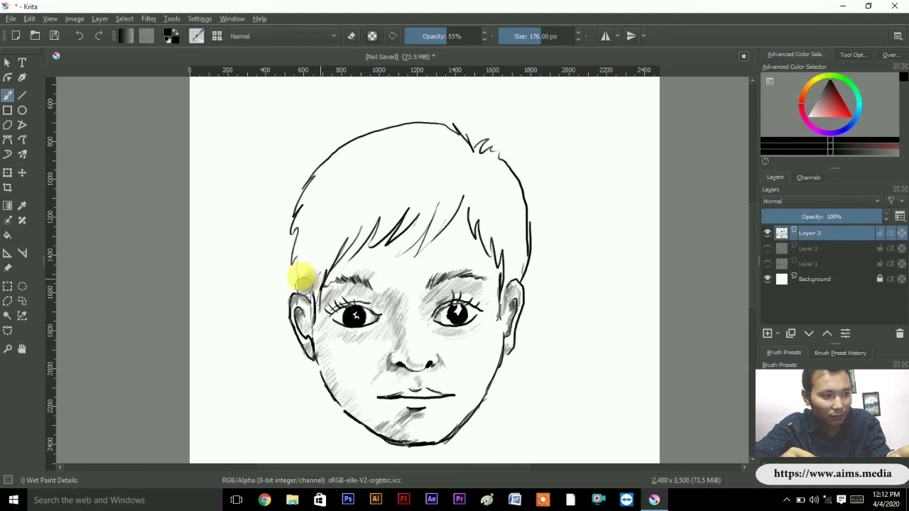
{"action": "mouse_move", "coordinate": [301, 279]}
{"action": "left_mouse_down"}
{"action": "mouse_move", "coordinate": [328, 250]}
{"action": "mouse_move", "coordinate": [412, 196]}
{"action": "mouse_move", "coordinate": [483, 178]}
{"action": "mouse_move", "coordinate": [493, 222]}
{"action": "left_mouse_up"}
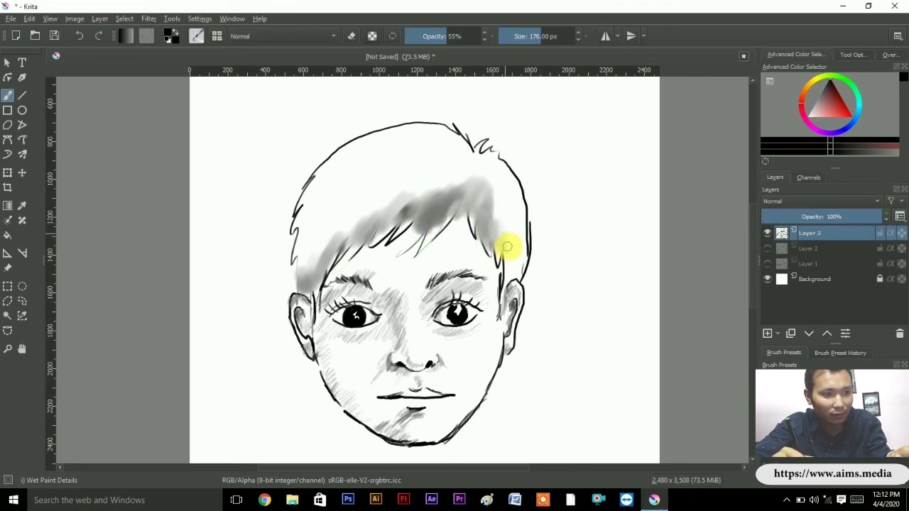
{"action": "mouse_move", "coordinate": [516, 254]}
{"action": "left_mouse_down"}
{"action": "mouse_move", "coordinate": [517, 233]}
{"action": "mouse_move", "coordinate": [485, 172]}
{"action": "mouse_move", "coordinate": [373, 186]}
{"action": "mouse_move", "coordinate": [302, 249]}
{"action": "mouse_move", "coordinate": [306, 214]}
{"action": "mouse_move", "coordinate": [331, 179]}
{"action": "mouse_move", "coordinate": [317, 178]}
{"action": "mouse_move", "coordinate": [365, 157]}
{"action": "mouse_move", "coordinate": [335, 218]}
{"action": "mouse_move", "coordinate": [397, 138]}
{"action": "mouse_move", "coordinate": [420, 128]}
{"action": "mouse_move", "coordinate": [436, 136]}
{"action": "mouse_move", "coordinate": [408, 188]}
{"action": "mouse_move", "coordinate": [383, 201]}
{"action": "mouse_move", "coordinate": [394, 186]}
{"action": "mouse_move", "coordinate": [433, 182]}
{"action": "mouse_move", "coordinate": [430, 172]}
{"action": "mouse_move", "coordinate": [458, 152]}
{"action": "mouse_move", "coordinate": [475, 173]}
{"action": "mouse_move", "coordinate": [433, 185]}
{"action": "mouse_move", "coordinate": [394, 167]}
{"action": "mouse_move", "coordinate": [398, 181]}
{"action": "mouse_move", "coordinate": [402, 158]}
{"action": "mouse_move", "coordinate": [380, 158]}
{"action": "mouse_move", "coordinate": [394, 152]}
{"action": "mouse_move", "coordinate": [424, 172]}
{"action": "left_mouse_up"}
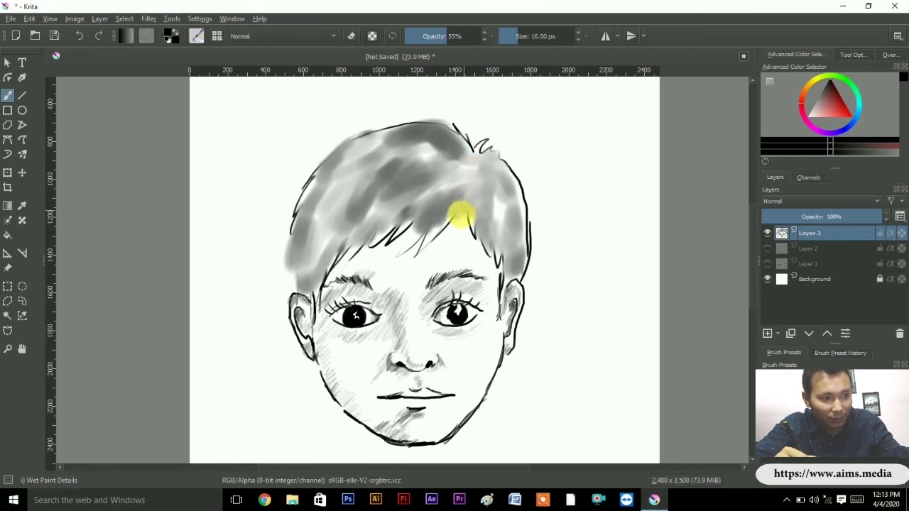
Shrink the brush for fine hair lines and raise its opacity to 84%.
{"action": "left_click", "coordinate": [522, 39]}
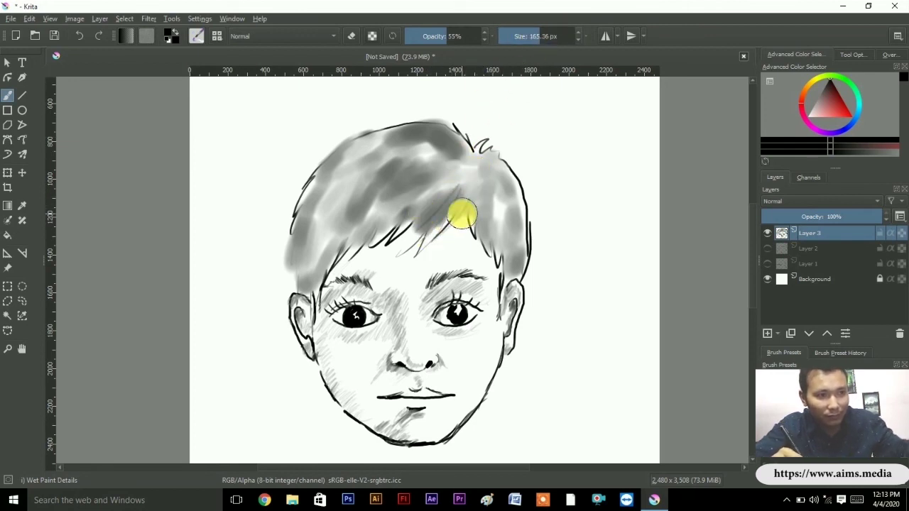
{"action": "left_click_drag", "start_coordinate": [524, 34], "coordinate": [509, 42]}
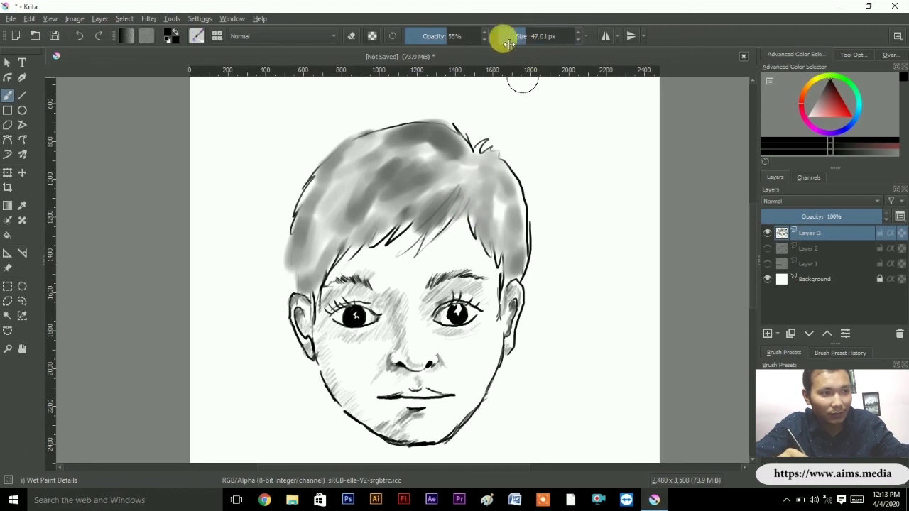
{"action": "left_click_drag", "start_coordinate": [445, 37], "coordinate": [470, 37]}
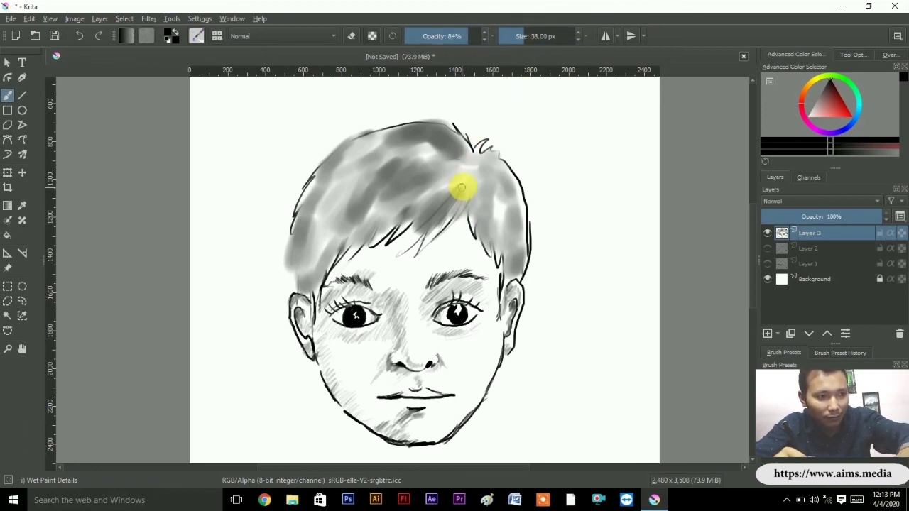
{"action": "key", "text": "bracketleft"}
Hatch dark diagonal strands across the middle of the hair, undoing one misplaced stroke.
{"action": "left_click_drag", "start_coordinate": [450, 204], "coordinate": [405, 248]}
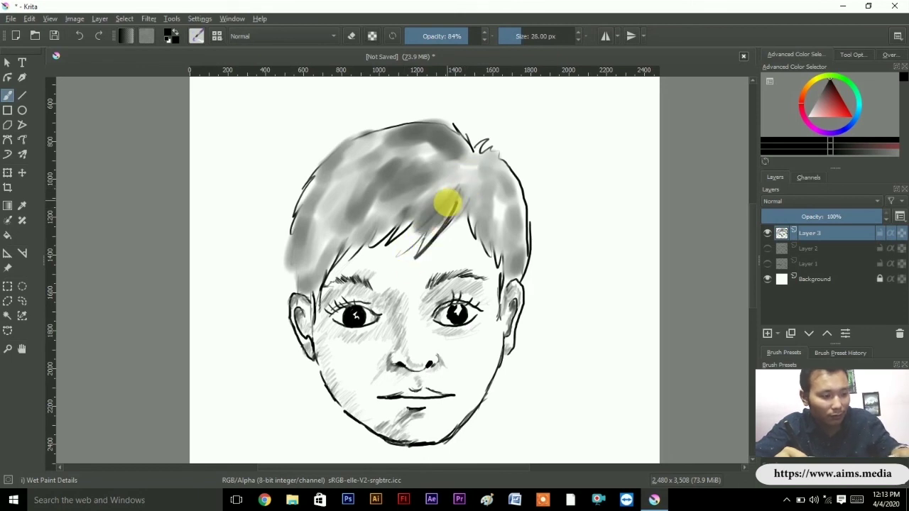
{"action": "key", "text": "ctrl+z"}
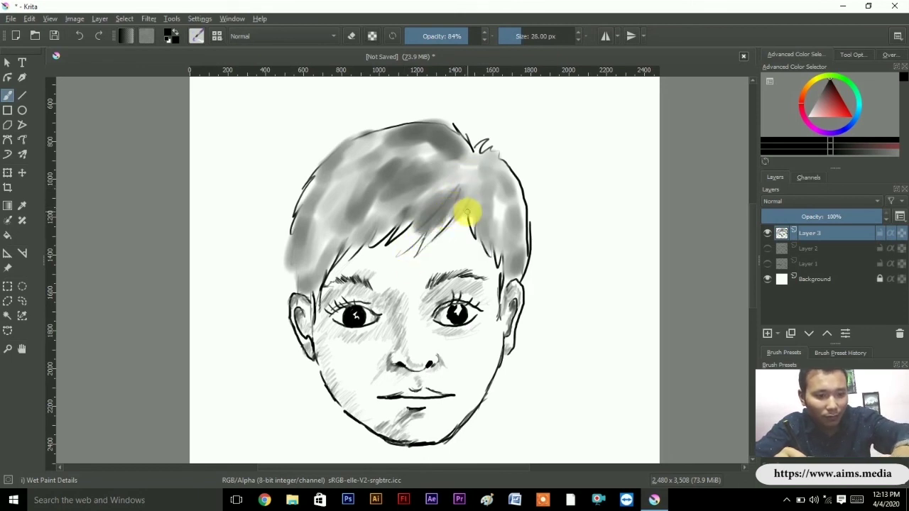
{"action": "key", "text": "bracketleft"}
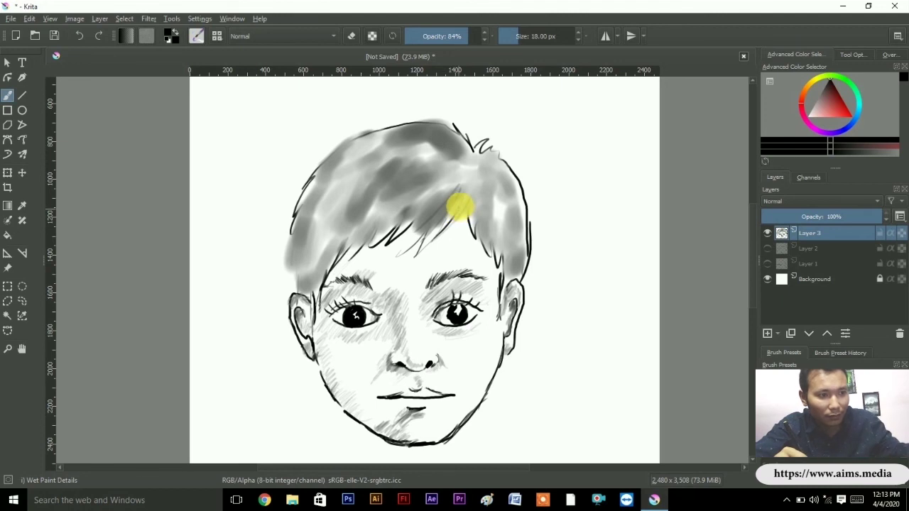
{"action": "mouse_move", "coordinate": [453, 184]}
{"action": "left_mouse_down"}
{"action": "mouse_move", "coordinate": [412, 230]}
{"action": "mouse_move", "coordinate": [383, 241]}
{"action": "left_mouse_up"}
{"action": "mouse_move", "coordinate": [449, 160]}
{"action": "left_mouse_down"}
{"action": "mouse_move", "coordinate": [385, 218]}
{"action": "mouse_move", "coordinate": [401, 213]}
{"action": "left_mouse_up"}
{"action": "left_click_drag", "start_coordinate": [432, 181], "coordinate": [369, 247]}
{"action": "left_click_drag", "start_coordinate": [435, 161], "coordinate": [390, 206]}
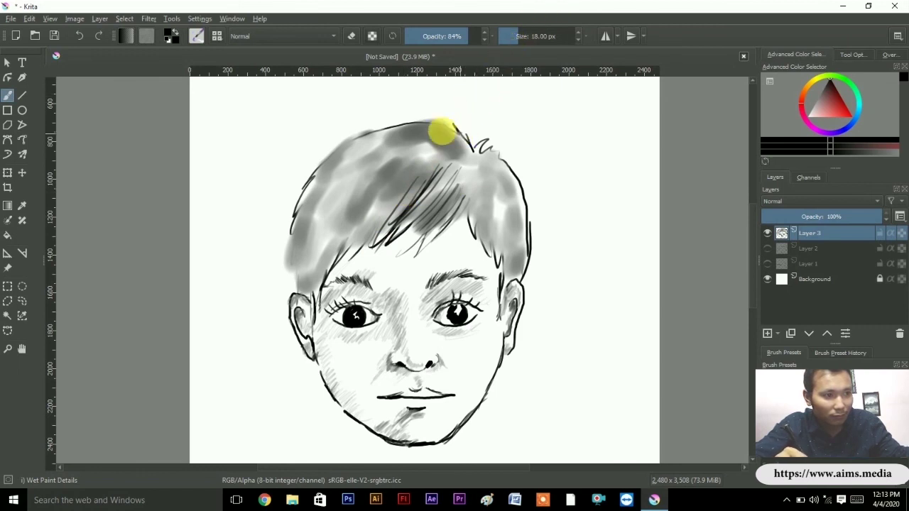
Add thin strands along the hair top, left edge, beside the ear and at the left temple.
{"action": "left_click_drag", "start_coordinate": [454, 128], "coordinate": [319, 177]}
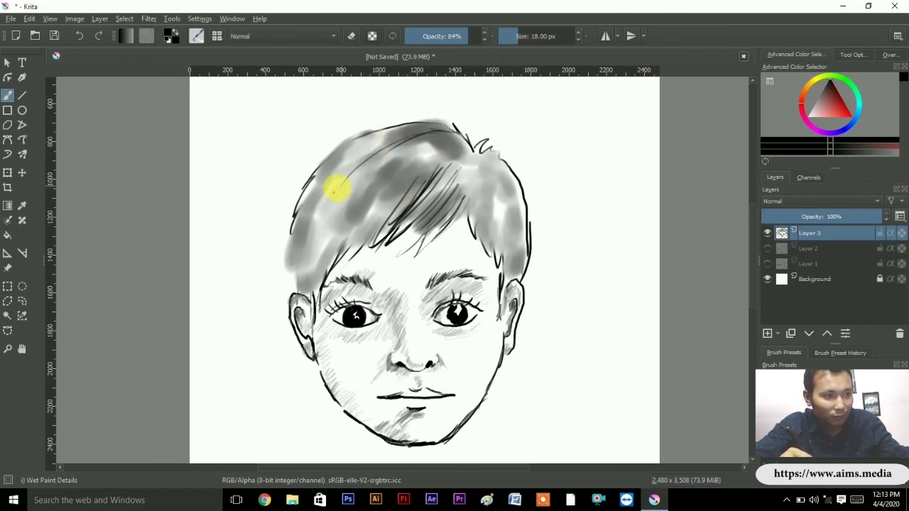
{"action": "left_click_drag", "start_coordinate": [383, 129], "coordinate": [323, 211]}
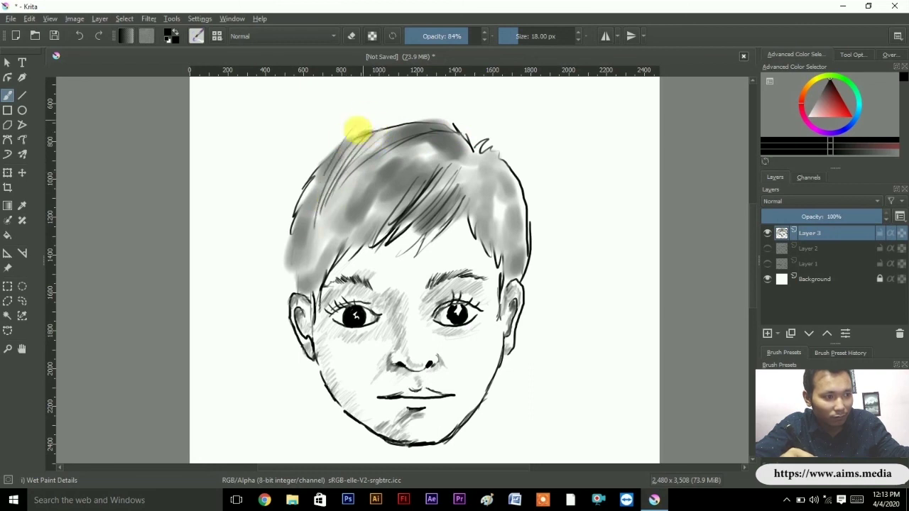
{"action": "left_click_drag", "start_coordinate": [355, 132], "coordinate": [327, 196]}
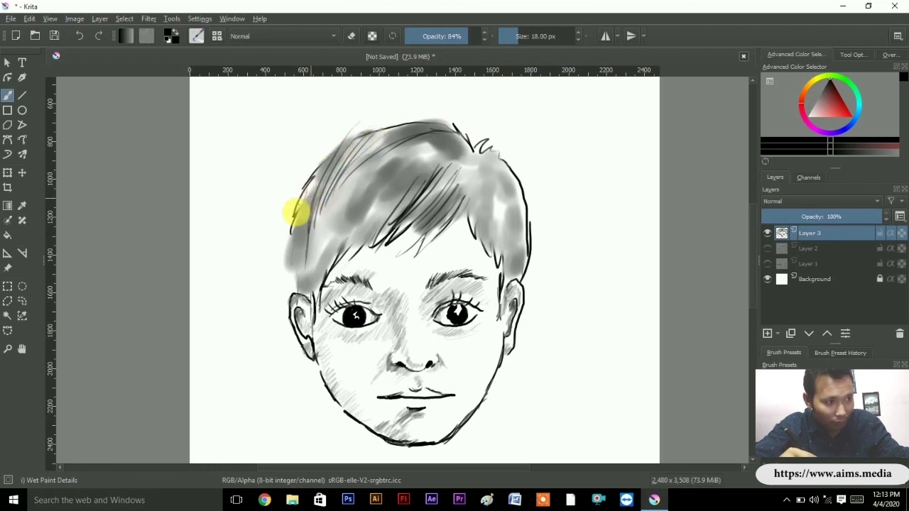
{"action": "left_click_drag", "start_coordinate": [310, 189], "coordinate": [293, 284]}
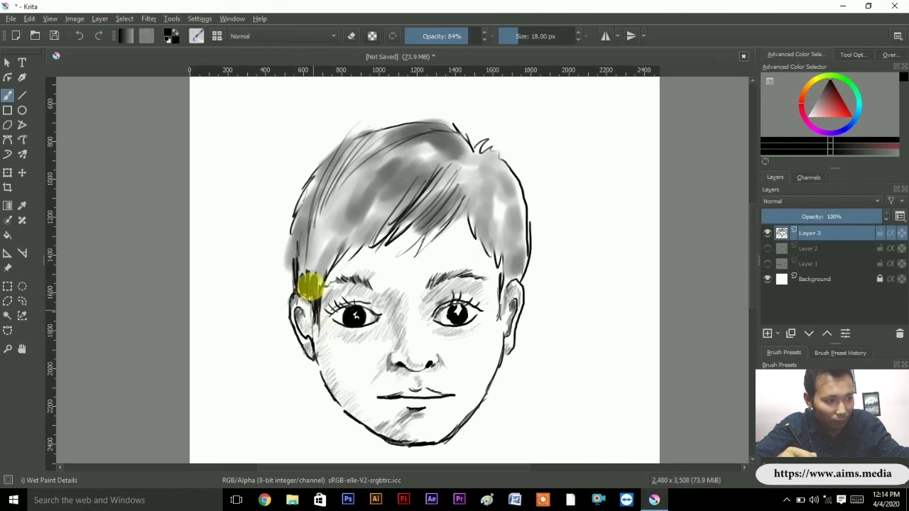
{"action": "left_click_drag", "start_coordinate": [316, 344], "coordinate": [304, 346]}
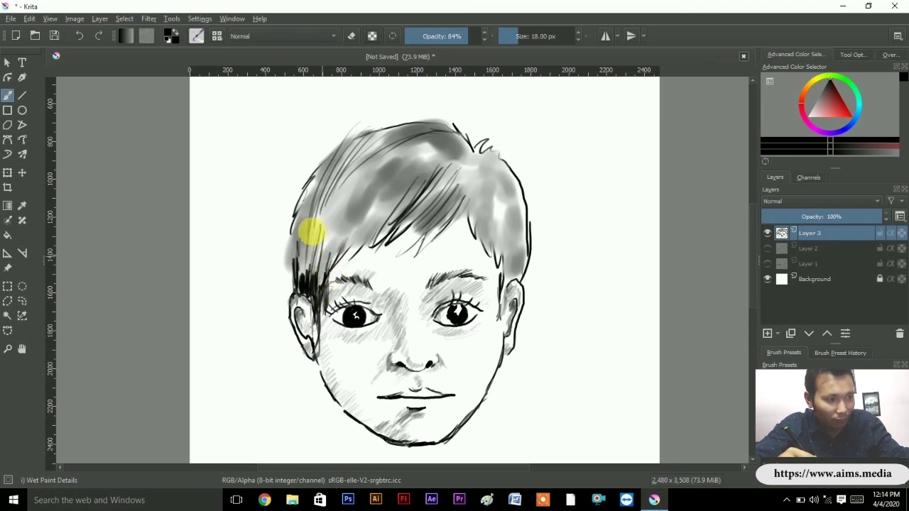
{"action": "mouse_move", "coordinate": [293, 270]}
{"action": "left_mouse_down"}
{"action": "mouse_move", "coordinate": [298, 208]}
{"action": "mouse_move", "coordinate": [325, 241]}
{"action": "left_mouse_up"}
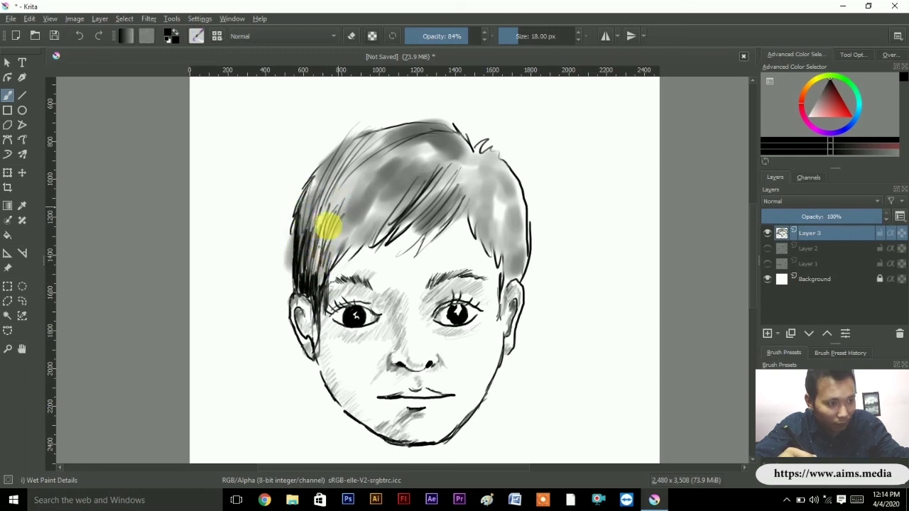
{"action": "left_click_drag", "start_coordinate": [324, 223], "coordinate": [318, 298]}
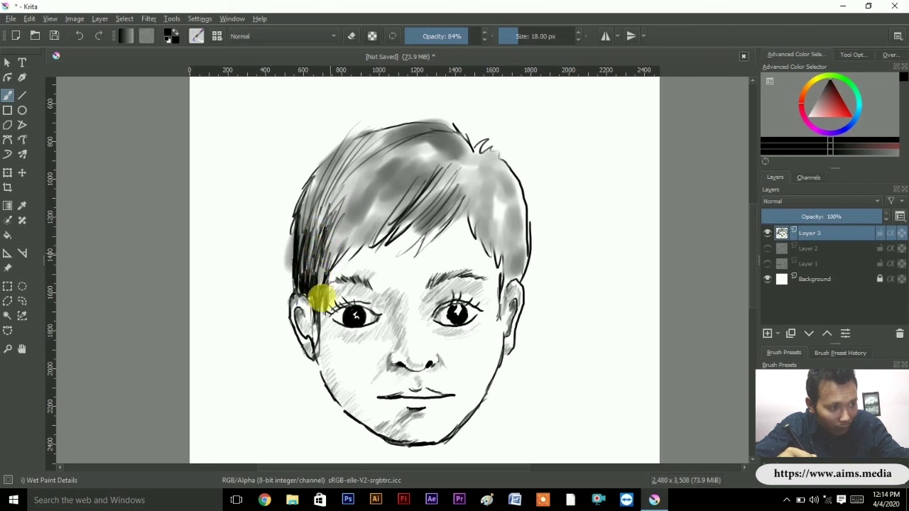
{"action": "mouse_move", "coordinate": [351, 244]}
{"action": "left_mouse_down"}
{"action": "mouse_move", "coordinate": [316, 284]}
{"action": "mouse_move", "coordinate": [330, 282]}
{"action": "left_mouse_up"}
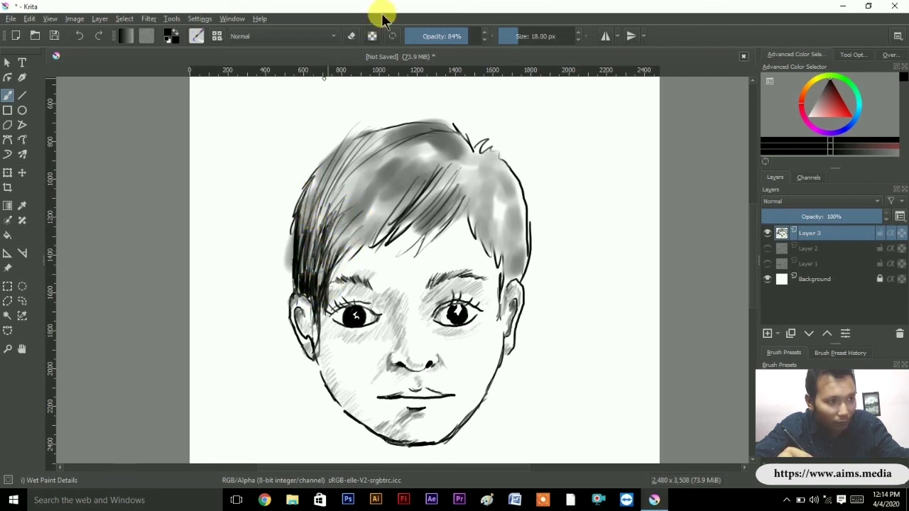
Hatch strands over the left and right hair, blend a soft highlight on top, then zoom out.
{"action": "mouse_move", "coordinate": [324, 190]}
{"action": "left_mouse_down"}
{"action": "mouse_move", "coordinate": [326, 167]}
{"action": "mouse_move", "coordinate": [305, 233]}
{"action": "left_mouse_up"}
{"action": "mouse_move", "coordinate": [474, 192]}
{"action": "left_mouse_down"}
{"action": "mouse_move", "coordinate": [513, 254]}
{"action": "mouse_move", "coordinate": [512, 278]}
{"action": "mouse_move", "coordinate": [521, 229]}
{"action": "mouse_move", "coordinate": [489, 168]}
{"action": "mouse_move", "coordinate": [517, 216]}
{"action": "mouse_move", "coordinate": [507, 248]}
{"action": "mouse_move", "coordinate": [471, 183]}
{"action": "mouse_move", "coordinate": [497, 239]}
{"action": "mouse_move", "coordinate": [480, 158]}
{"action": "mouse_move", "coordinate": [497, 203]}
{"action": "mouse_move", "coordinate": [458, 198]}
{"action": "mouse_move", "coordinate": [467, 154]}
{"action": "left_mouse_up"}
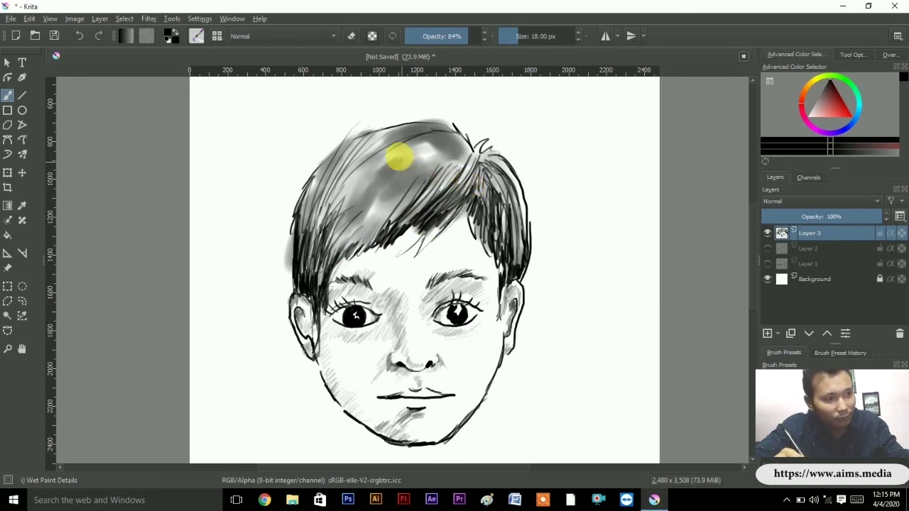
{"action": "mouse_move", "coordinate": [426, 151]}
{"action": "left_mouse_down"}
{"action": "mouse_move", "coordinate": [329, 215]}
{"action": "mouse_move", "coordinate": [362, 172]}
{"action": "mouse_move", "coordinate": [319, 178]}
{"action": "mouse_move", "coordinate": [343, 161]}
{"action": "mouse_move", "coordinate": [447, 137]}
{"action": "mouse_move", "coordinate": [337, 183]}
{"action": "mouse_move", "coordinate": [379, 144]}
{"action": "mouse_move", "coordinate": [324, 203]}
{"action": "mouse_move", "coordinate": [381, 170]}
{"action": "mouse_move", "coordinate": [348, 193]}
{"action": "mouse_move", "coordinate": [377, 174]}
{"action": "mouse_move", "coordinate": [365, 197]}
{"action": "mouse_move", "coordinate": [448, 146]}
{"action": "mouse_move", "coordinate": [462, 179]}
{"action": "mouse_move", "coordinate": [483, 152]}
{"action": "mouse_move", "coordinate": [490, 203]}
{"action": "mouse_move", "coordinate": [490, 188]}
{"action": "mouse_move", "coordinate": [512, 182]}
{"action": "mouse_move", "coordinate": [521, 234]}
{"action": "mouse_move", "coordinate": [475, 189]}
{"action": "left_mouse_up"}
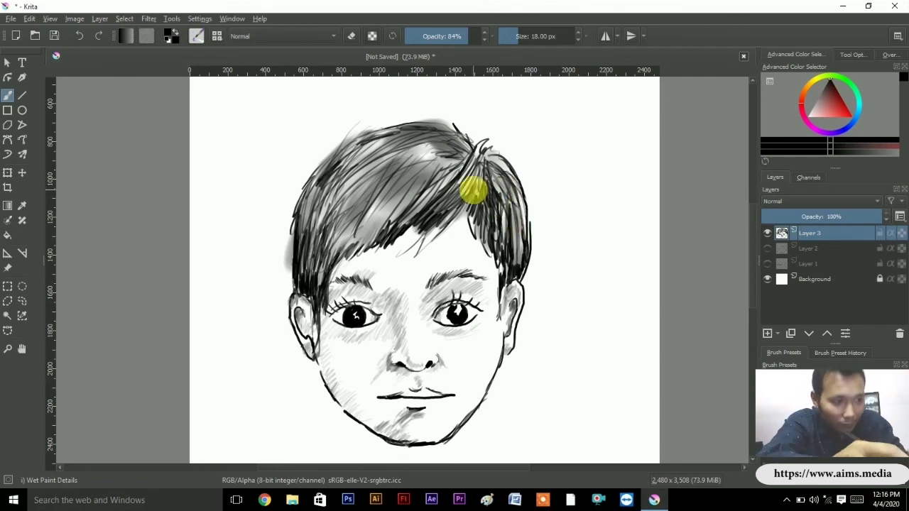
{"action": "scroll", "coordinate": [473, 191], "scroll_direction": "down", "scroll_amount": 1}
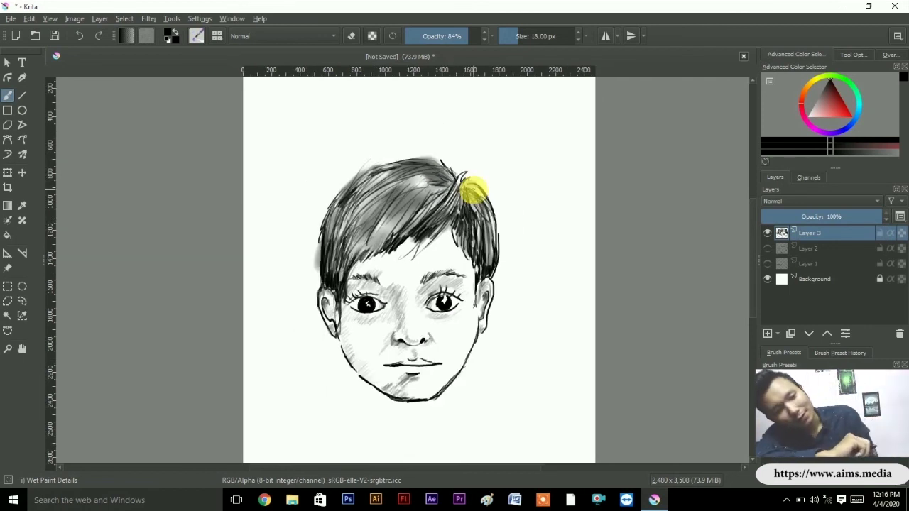